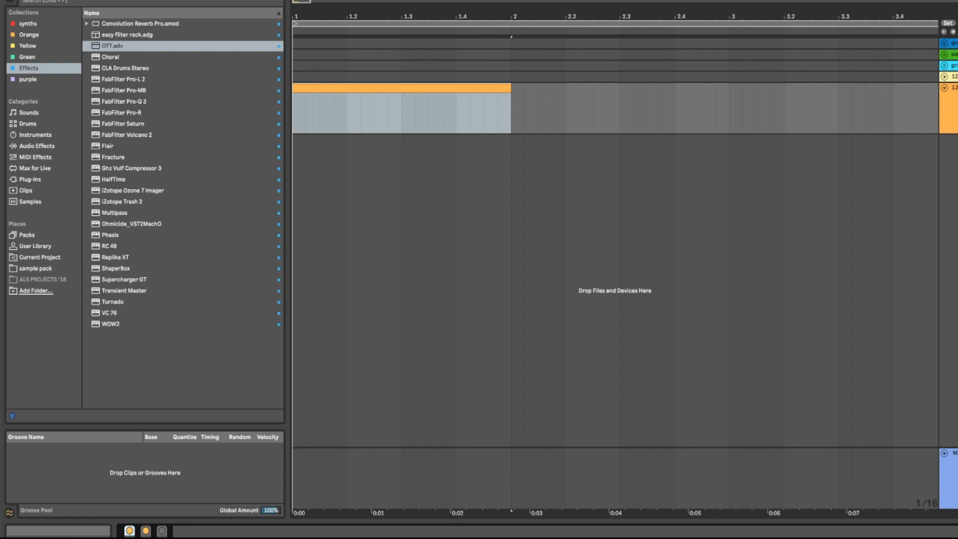
# Step: Unfold the track's devices, open the Multipass editor and collapse the last Filter in the 156 Hz - 3.00 kHz band
pyautogui.click(147, 531)
pyautogui.click(146, 531)
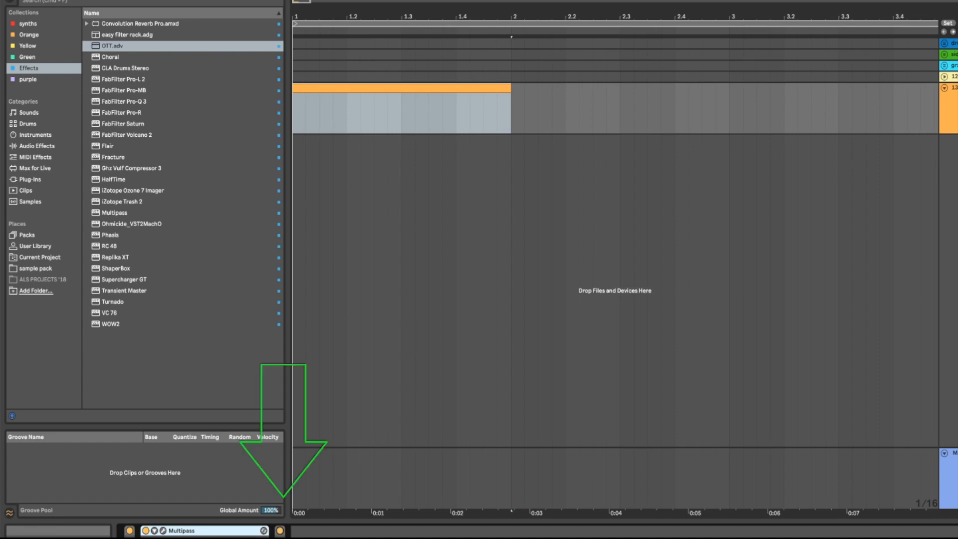
pyautogui.click(280, 531)
pyautogui.click(280, 531)
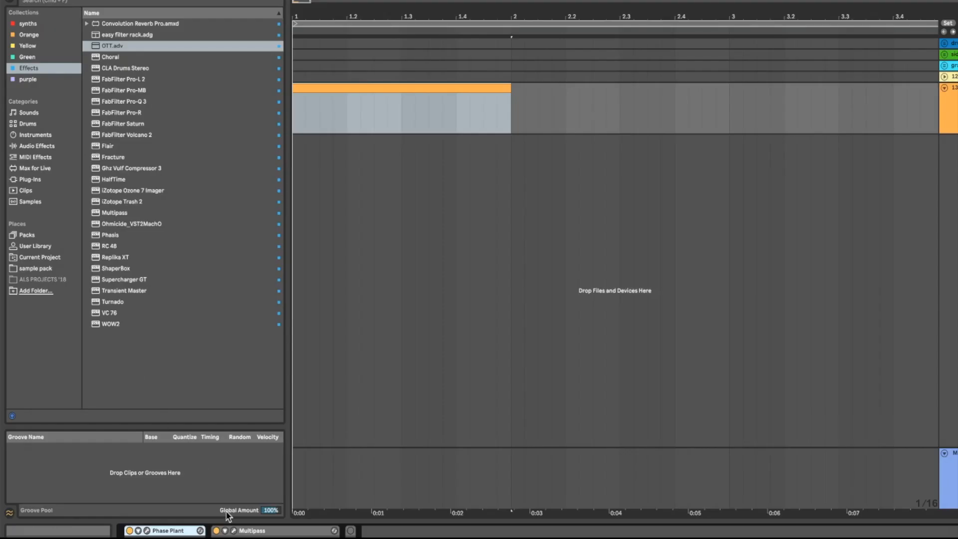
pyautogui.click(233, 531)
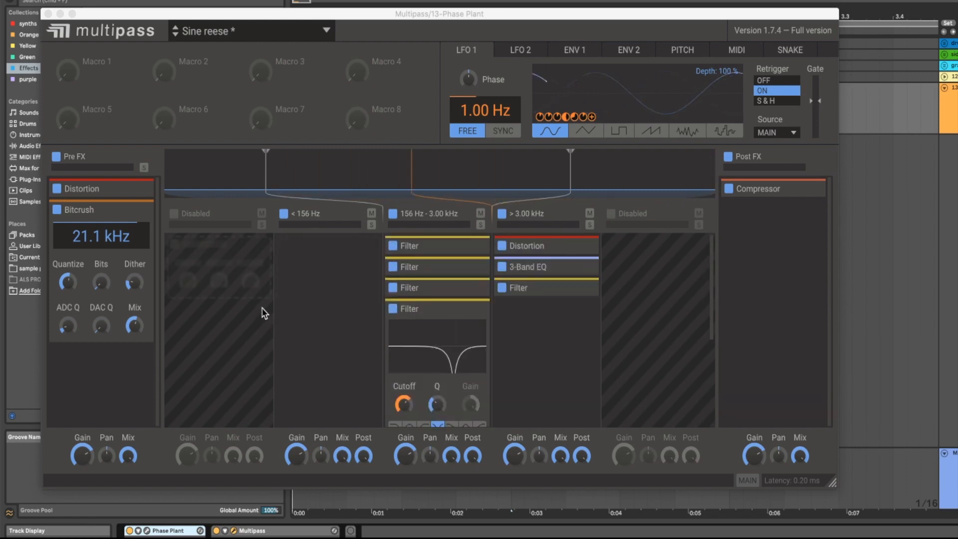
pyautogui.click(465, 310)
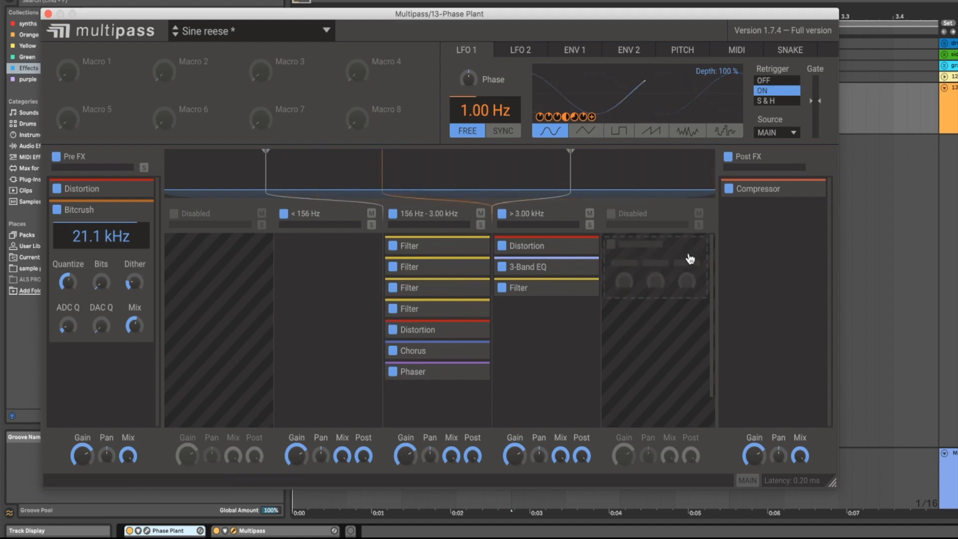
# Step: Bypass the Compressor, the Bitcrush and every effect in the two upper bands, keeping only the Pre FX Distortion on
pyautogui.click(729, 189)
pyautogui.click(502, 245)
pyautogui.click(501, 266)
pyautogui.click(502, 288)
pyautogui.moveTo(393, 246); pyautogui.dragTo(393, 371)
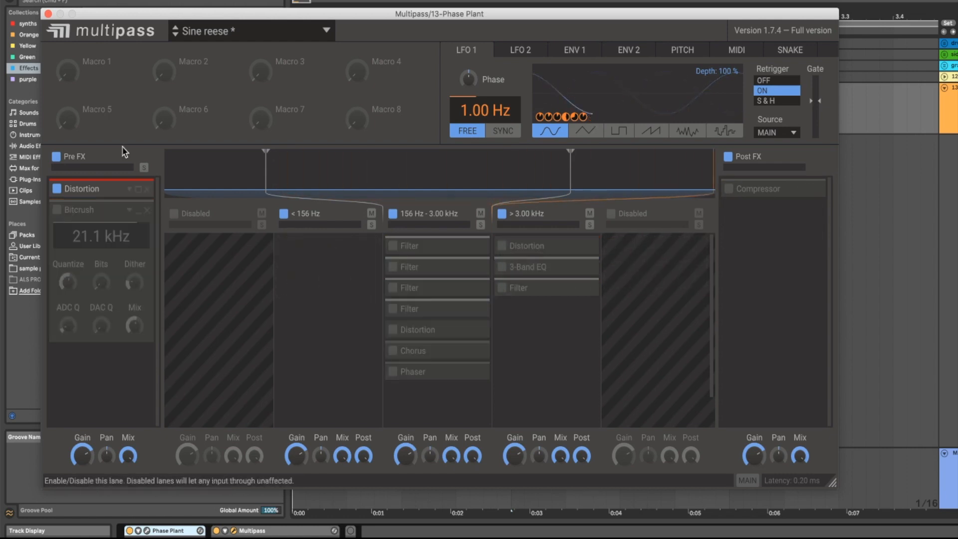
pyautogui.click(57, 209)
# Step: Compare the sound with the Pre FX lane off and on, and examine the settings of its Distortion
pyautogui.click(57, 157)
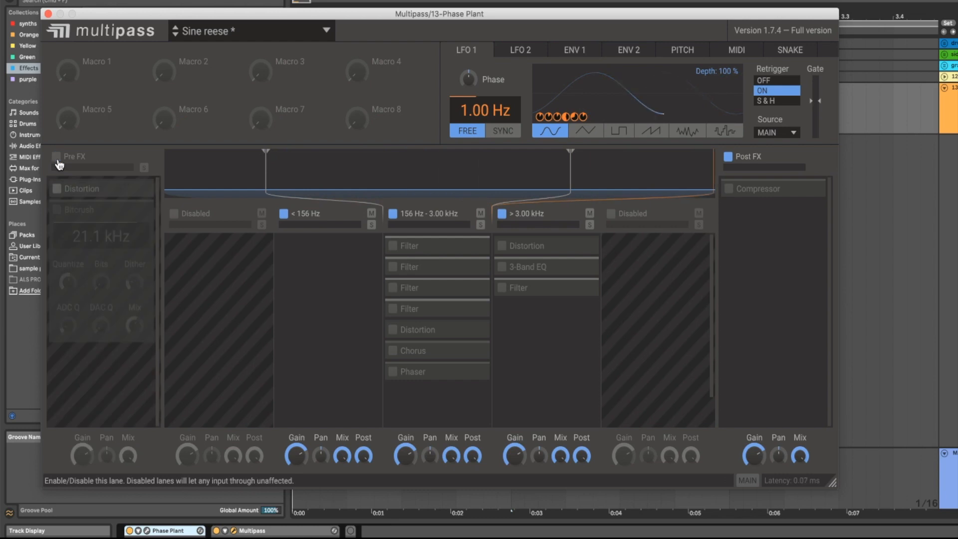
pyautogui.click(57, 159)
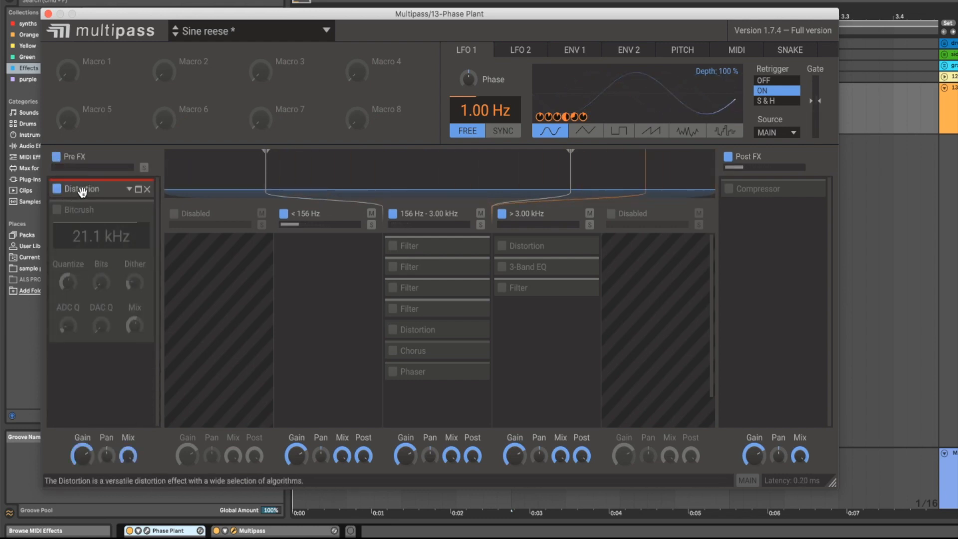
pyautogui.click(137, 190)
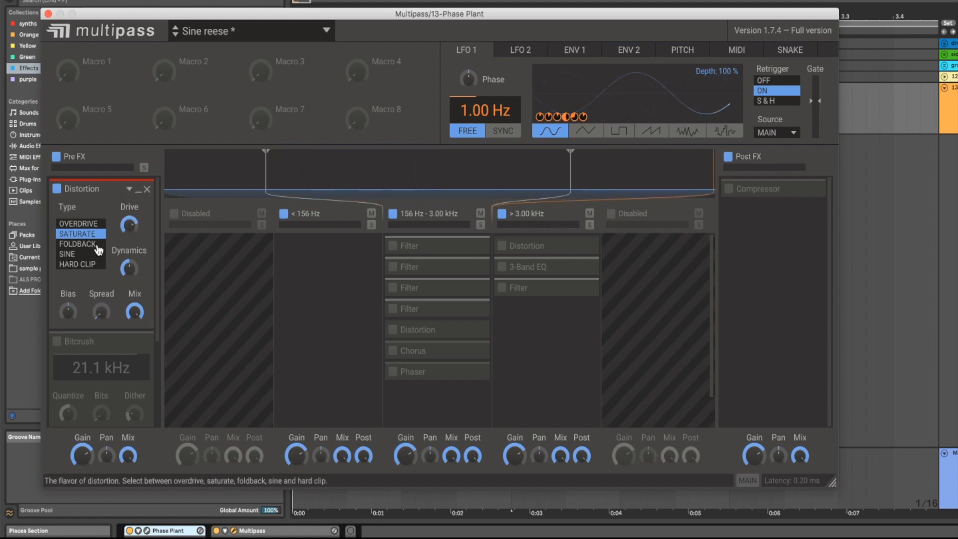
pyautogui.click(138, 190)
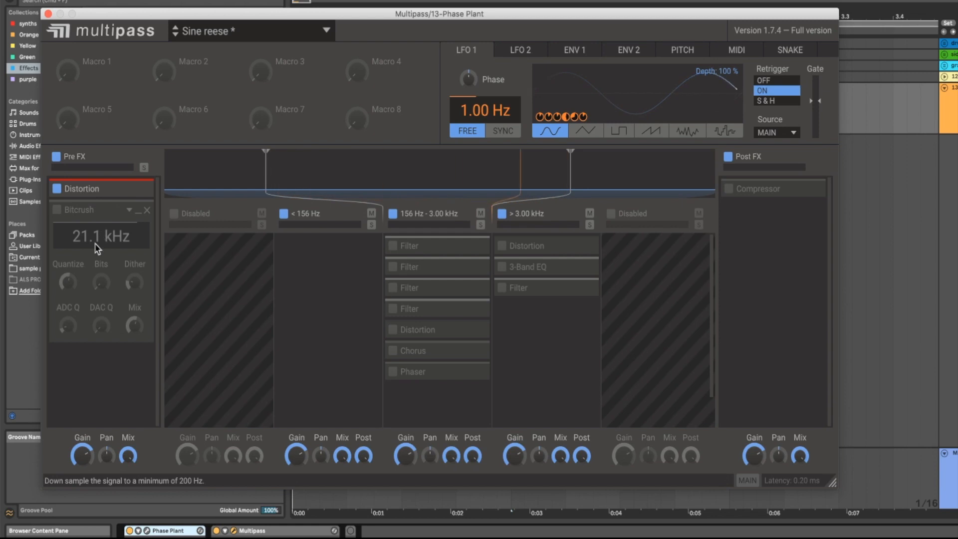
# Step: Enable the Bitcrush in the Pre FX lane and collapse its controls
pyautogui.click(57, 210)
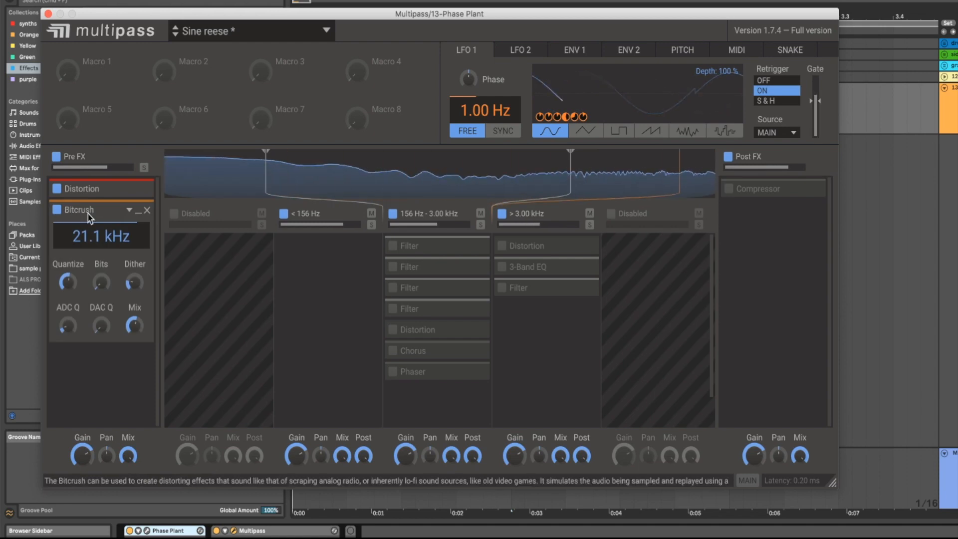
pyautogui.moveTo(90, 210)
pyautogui.mouseDown()
pyautogui.moveTo(201, 256)
pyautogui.moveTo(104, 220)
pyautogui.mouseUp()
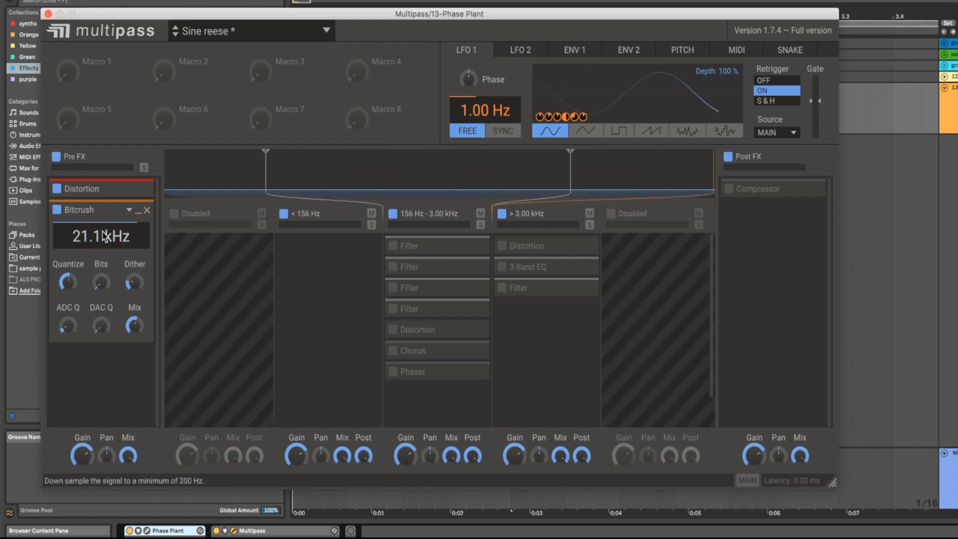
pyautogui.click(139, 212)
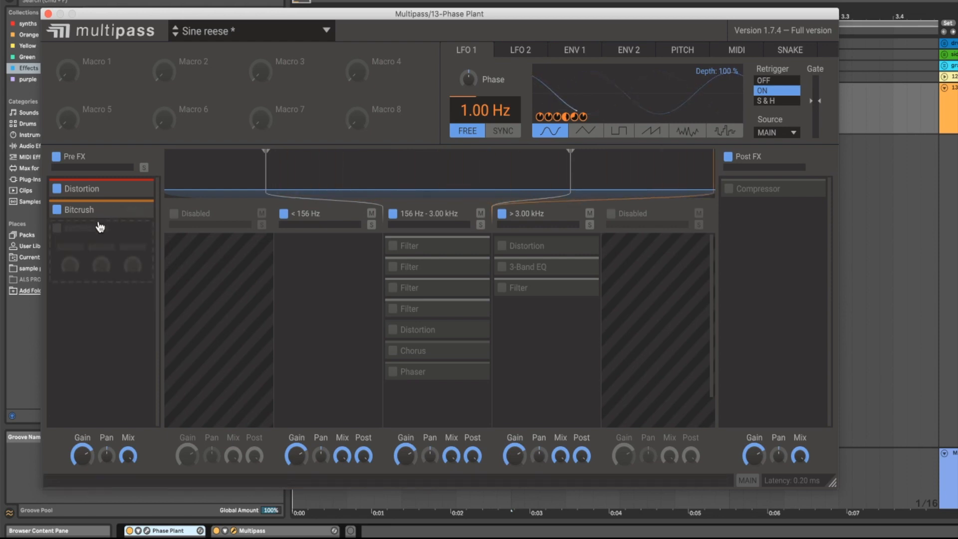
# Step: Duplicate the Pre FX Bitcrush, bypass the original and expand the copy's controls
pyautogui.hotkey('ctrl', 'd')
pyautogui.click(57, 209)
pyautogui.click(138, 230)
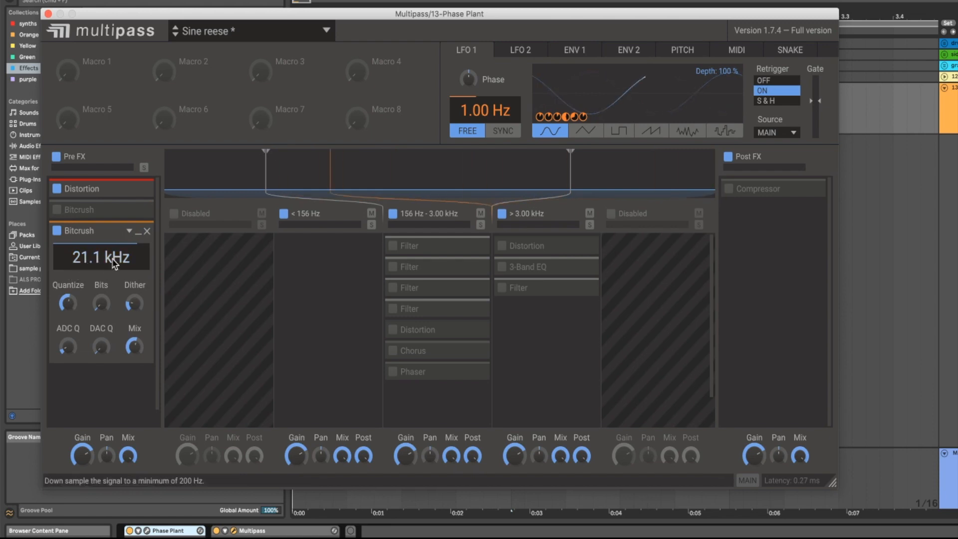
# Step: Sweep the Bitcrush copy's sample rate through 10.8 kHz, 333 Hz and 7.56 kHz to 6.81 kHz, and raise its Mix to full
pyautogui.press('space')
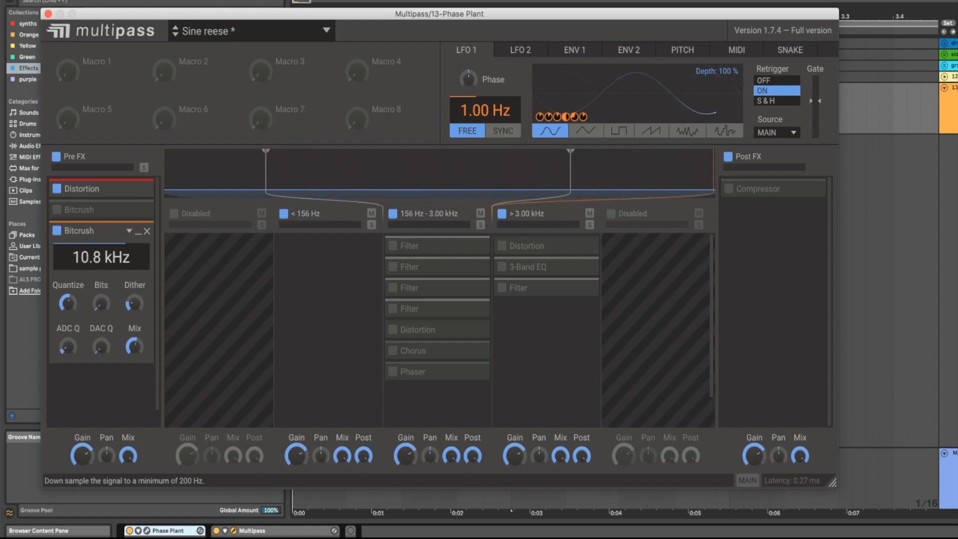
pyautogui.moveTo(95, 258)
pyautogui.mouseDown()
pyautogui.moveTo(95, 276)
pyautogui.moveTo(95, 259)
pyautogui.mouseUp()
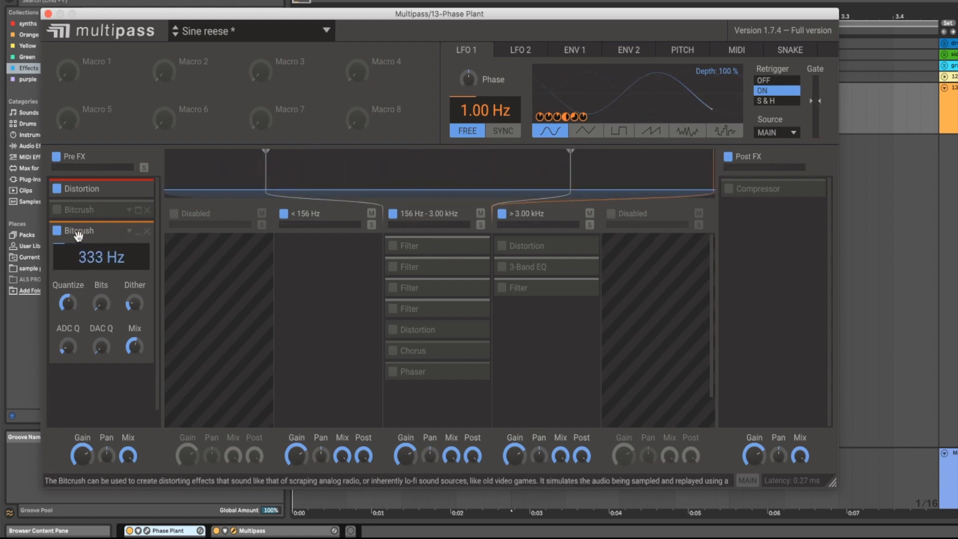
pyautogui.moveTo(101, 263); pyautogui.dragTo(101, 250)
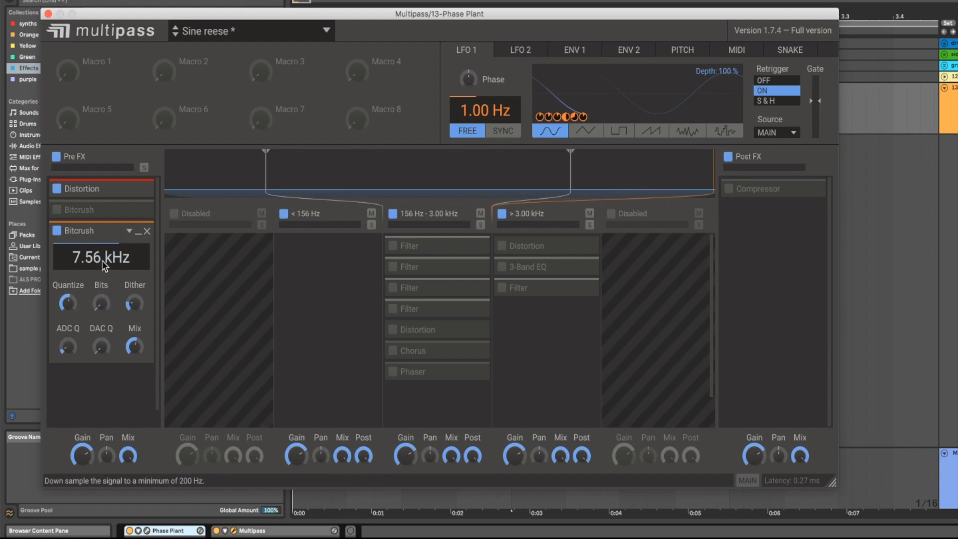
pyautogui.moveTo(101, 257); pyautogui.dragTo(105, 306)
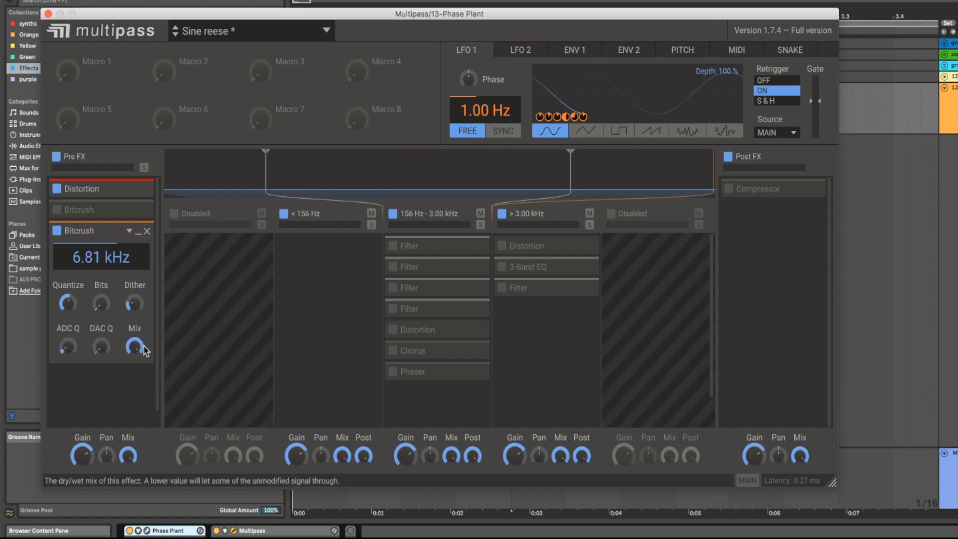
# Step: Try different Bits amounts on the Bitcrush copy, set its sample rate to 12.2 kHz and test Dither at about 54%
pyautogui.moveTo(101, 303); pyautogui.dragTo(97, 316)
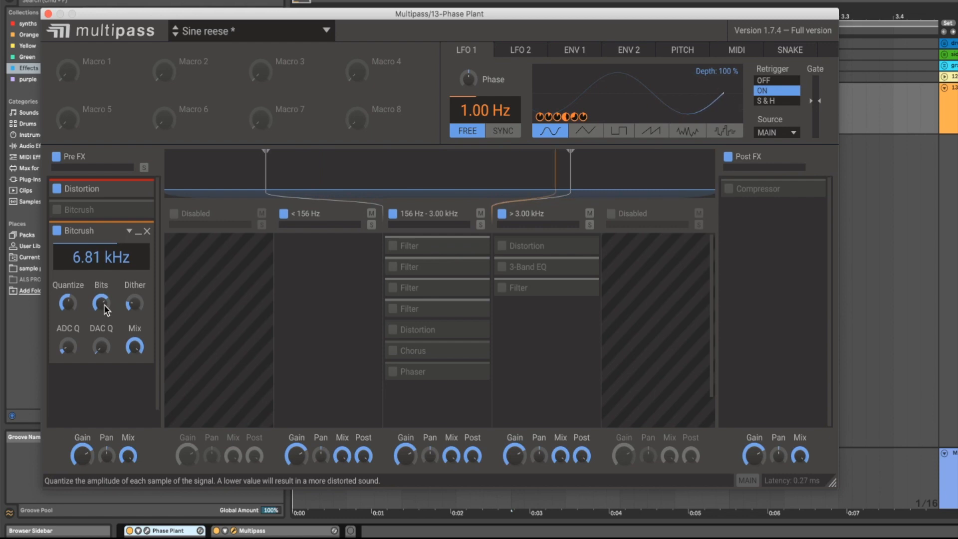
pyautogui.moveTo(100, 309); pyautogui.dragTo(100, 311)
pyautogui.moveTo(101, 257); pyautogui.dragTo(101, 239)
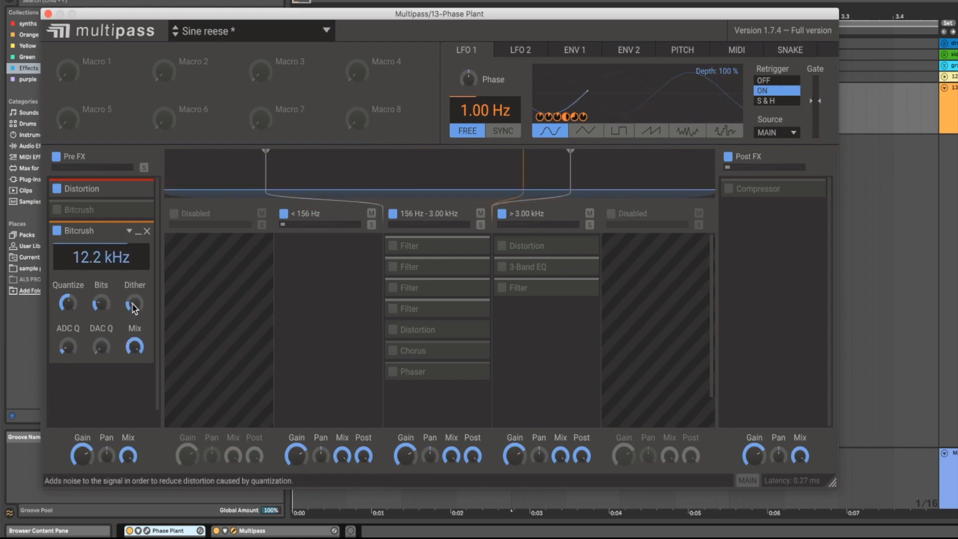
pyautogui.moveTo(135, 306); pyautogui.dragTo(134, 305)
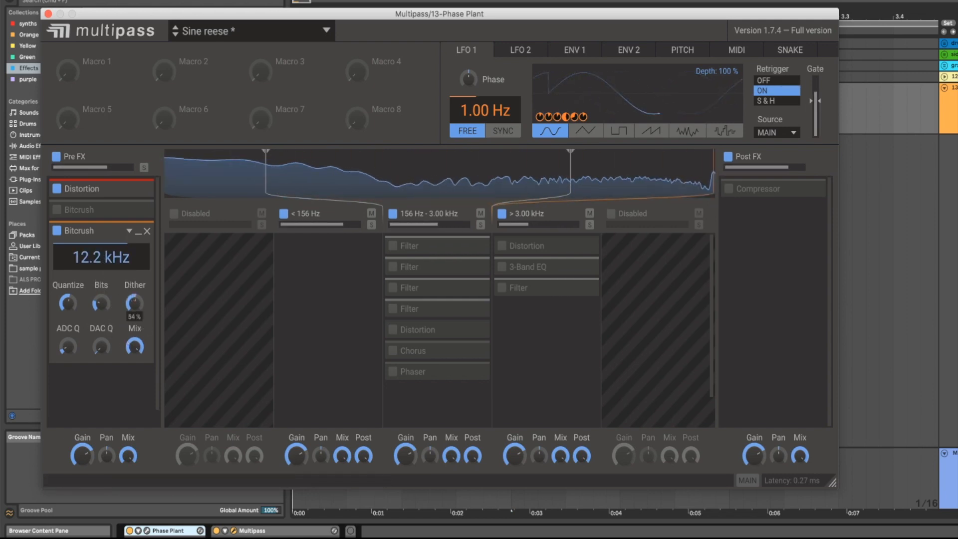
pyautogui.moveTo(135, 306); pyautogui.dragTo(135, 306)
pyautogui.moveTo(67, 346); pyautogui.dragTo(134, 348)
# Step: Remove the Bitcrush copy, re-enable the original Bitcrush and expand its controls
pyautogui.click(138, 231)
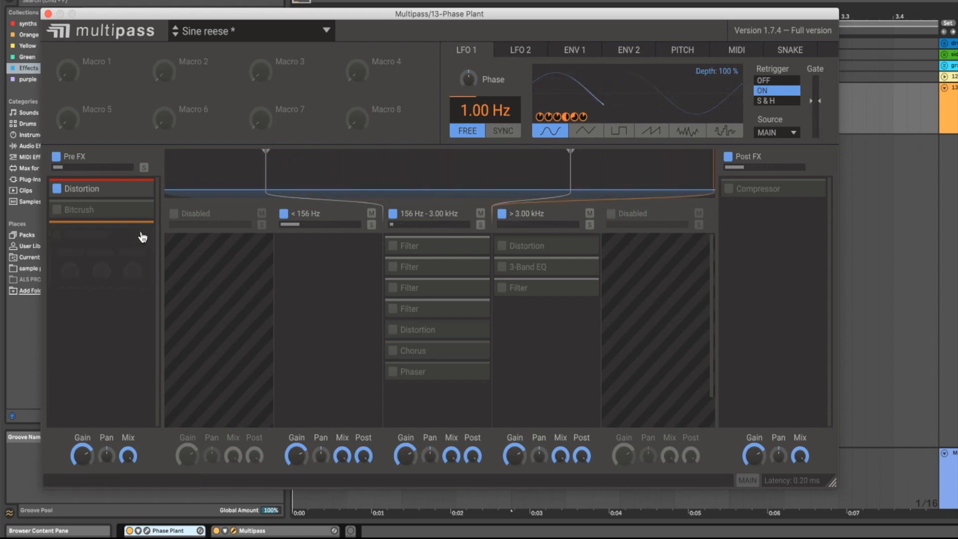
pyautogui.click(57, 210)
pyautogui.click(138, 210)
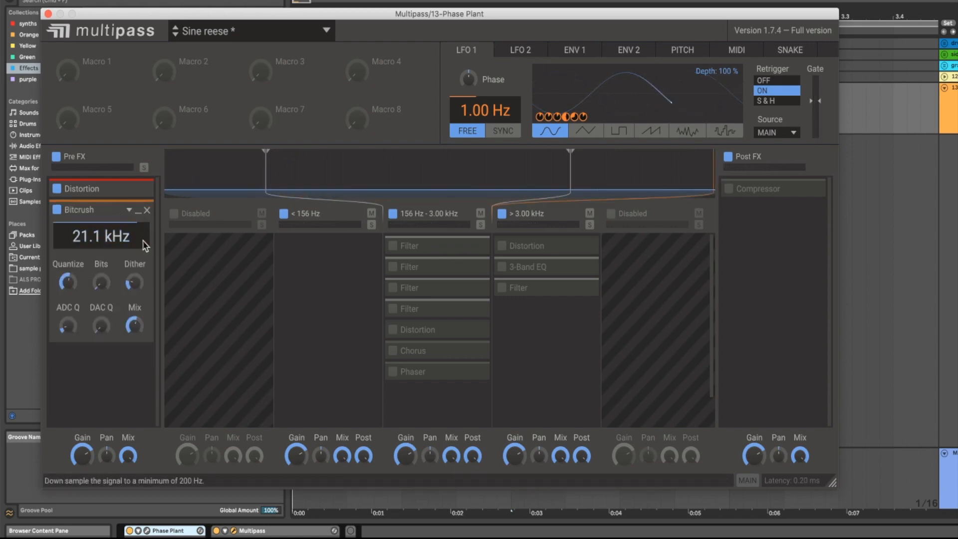
pyautogui.moveTo(120, 234); pyautogui.dragTo(315, 310)
pyautogui.moveTo(324, 256); pyautogui.dragTo(324, 268)
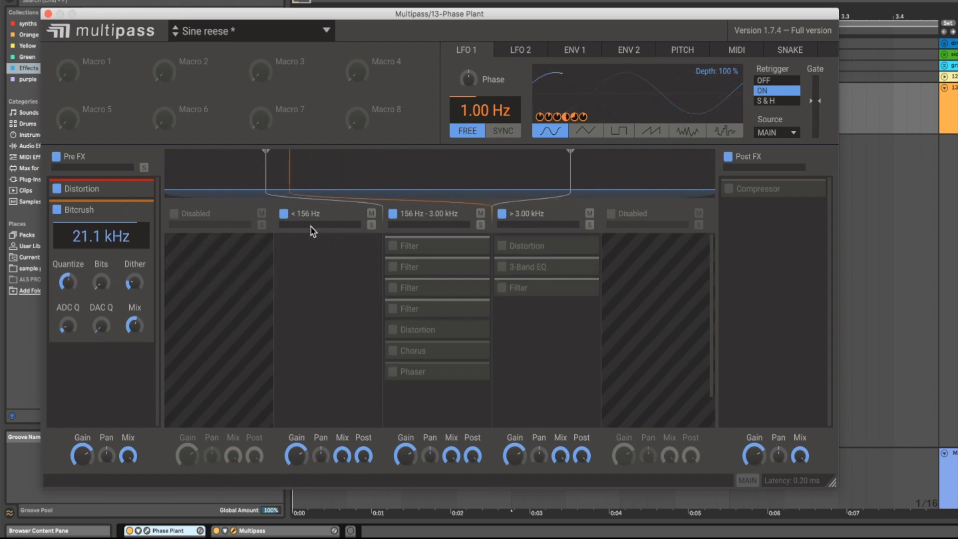
pyautogui.moveTo(302, 234); pyautogui.dragTo(305, 308)
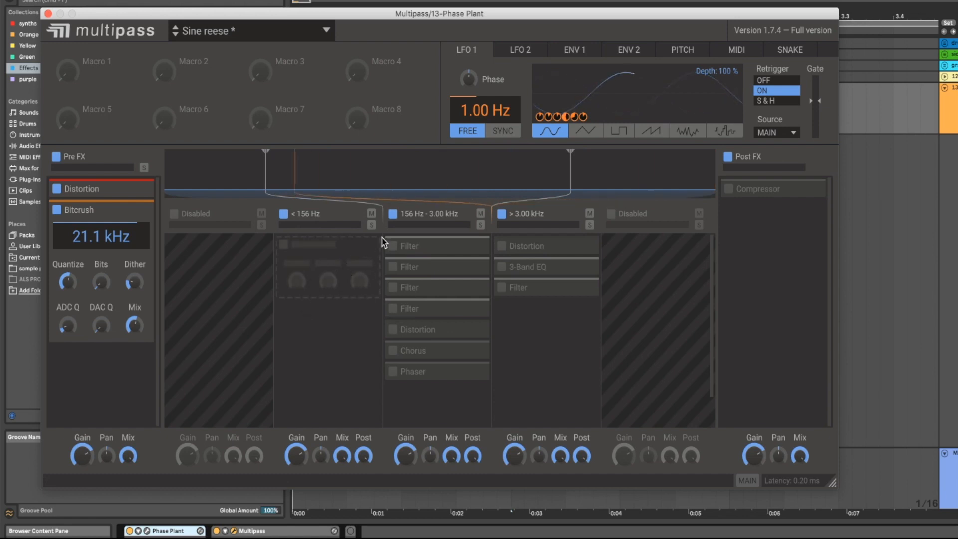
pyautogui.moveTo(312, 250); pyautogui.dragTo(320, 259)
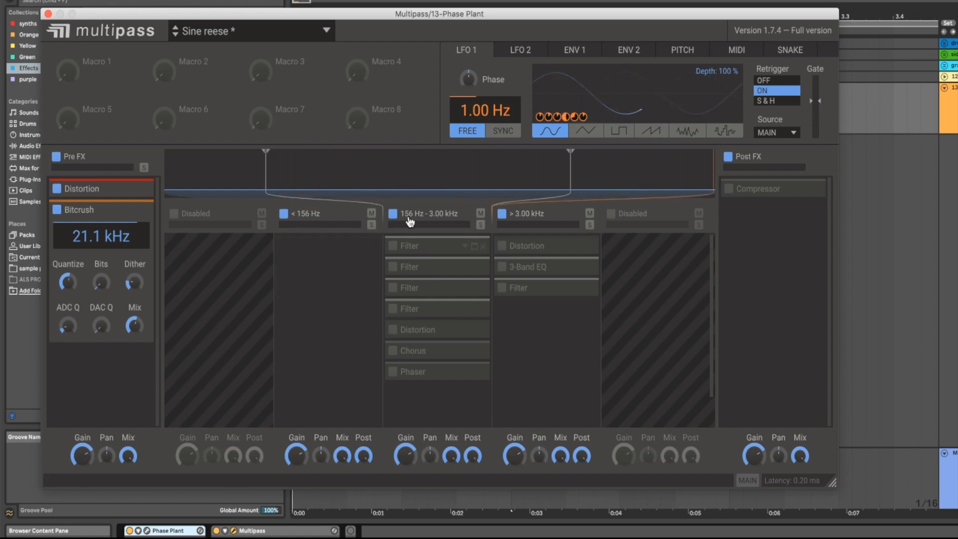
# Step: Enable the first three Filters in the 156 Hz - 3.00 kHz band and the Post FX Compressor, with the first Filter expanded
pyautogui.click(392, 245)
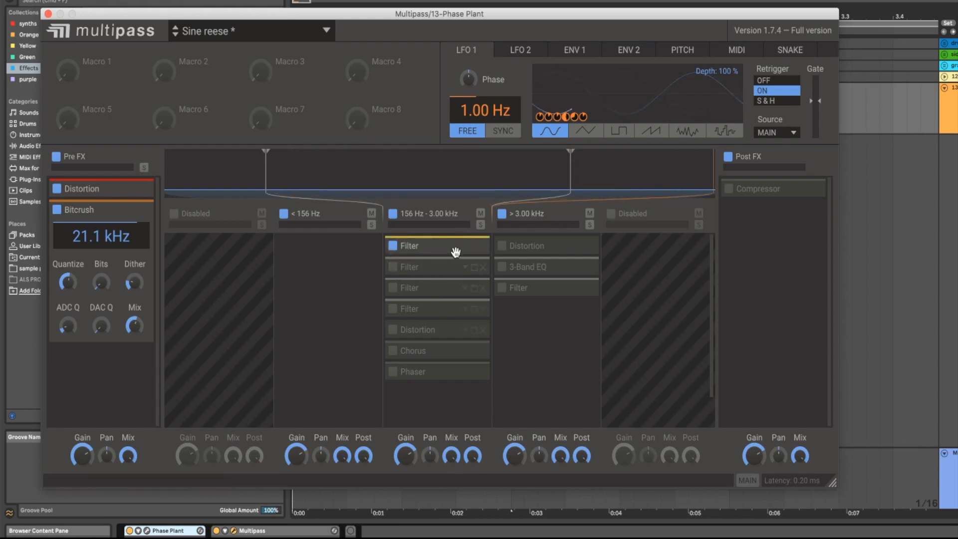
pyautogui.click(393, 266)
pyautogui.click(394, 287)
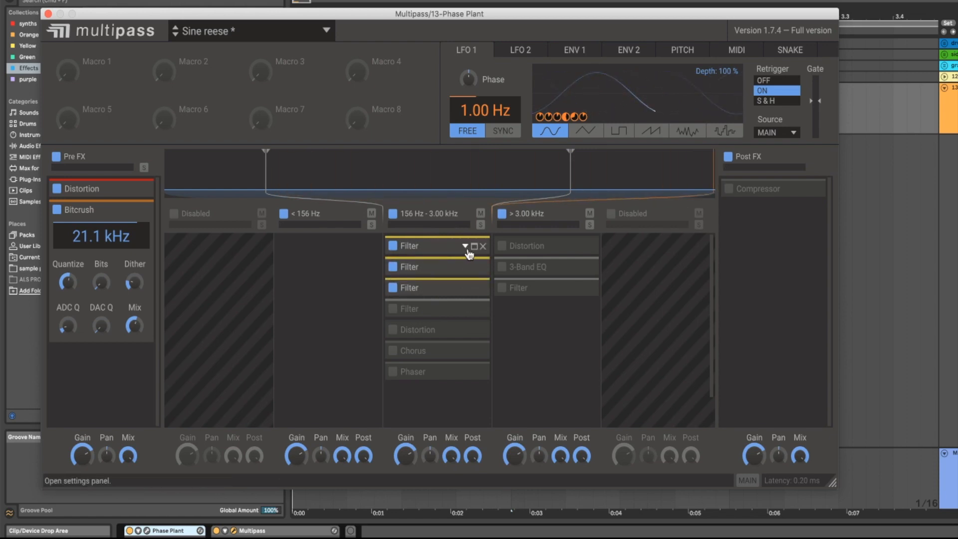
pyautogui.click(465, 246)
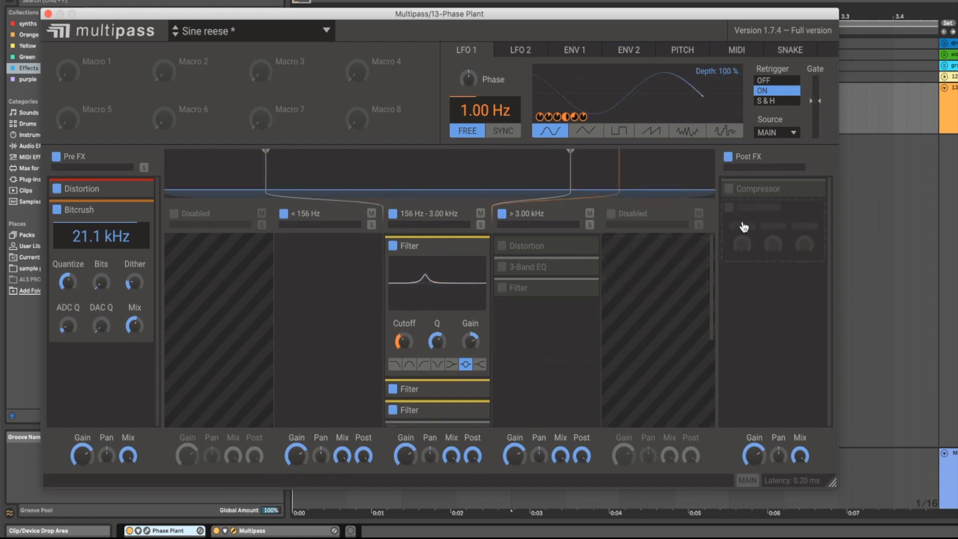
pyautogui.click(729, 190)
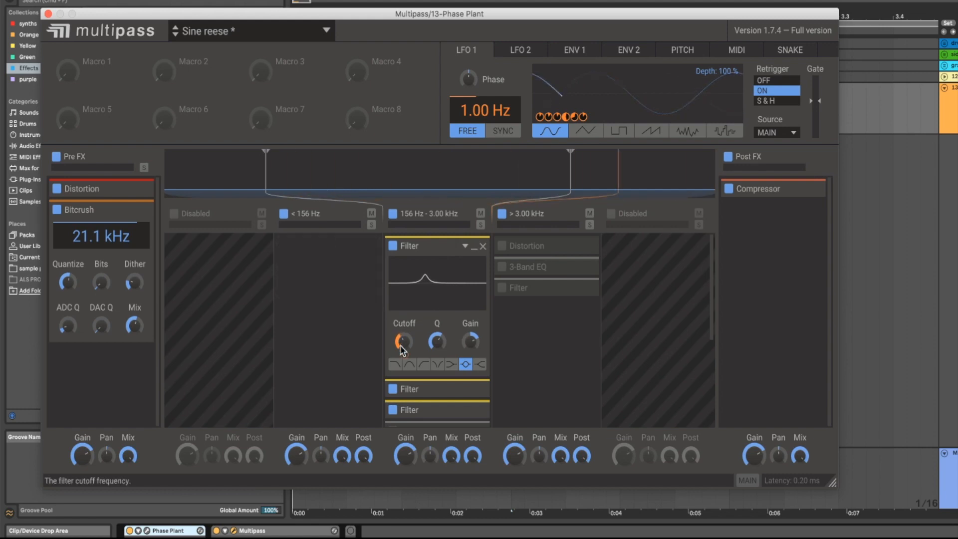
pyautogui.moveTo(441, 293); pyautogui.dragTo(777, 207)
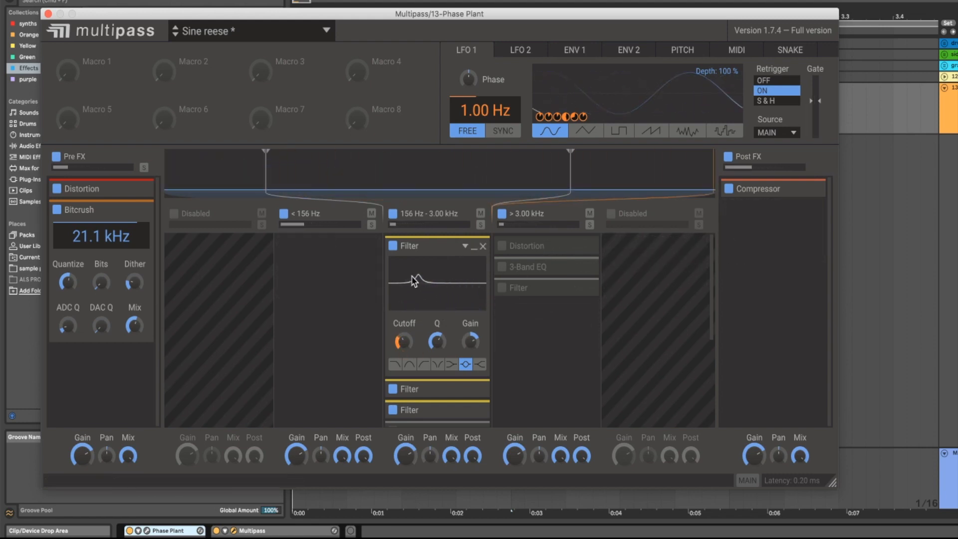
# Step: Expand the second and third Filters in the 156 Hz - 3.00 kHz band and examine their modulated peak curves
pyautogui.click(474, 389)
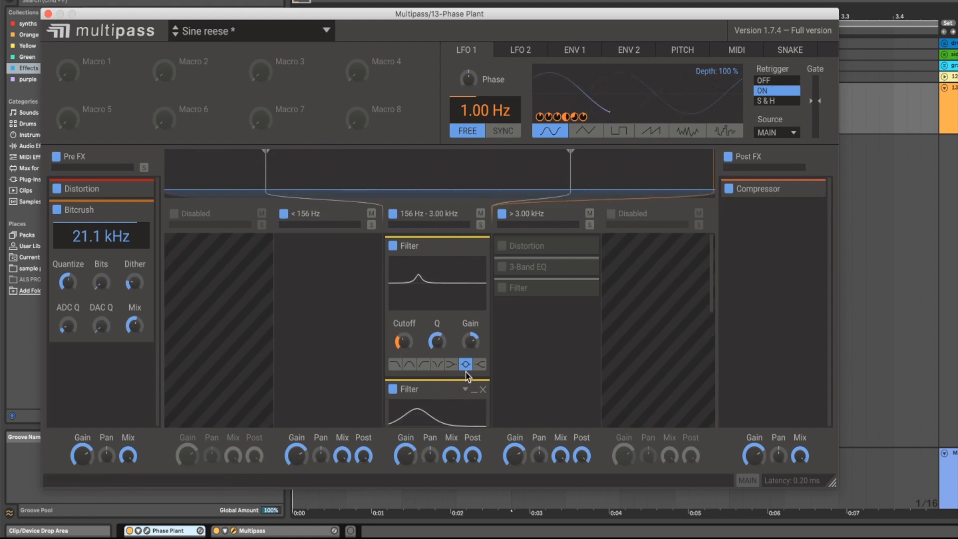
pyautogui.click(474, 318)
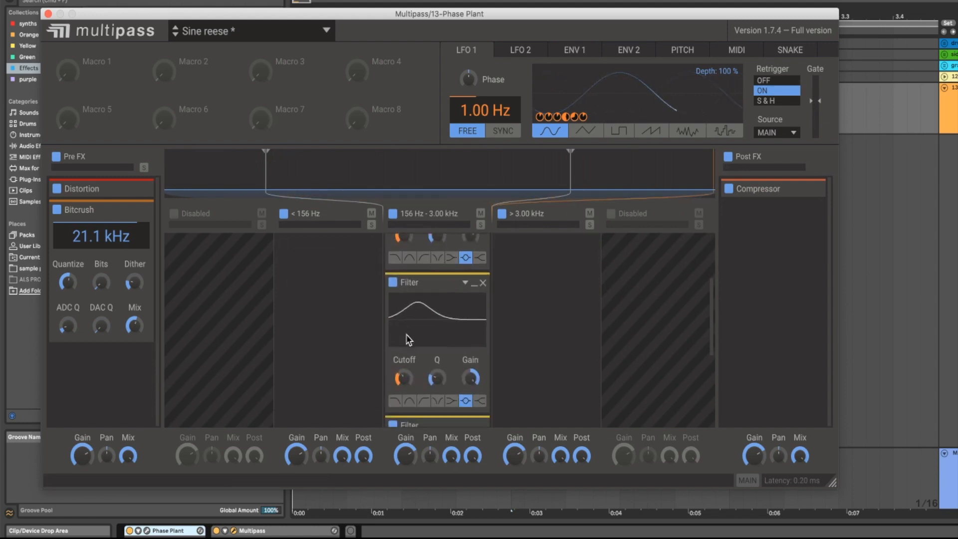
pyautogui.click(474, 352)
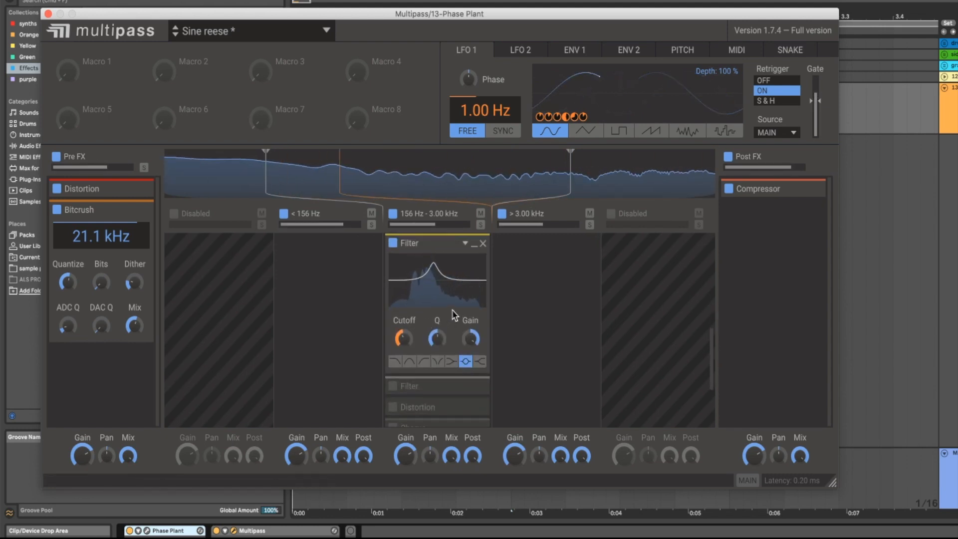
pyautogui.scroll(2, 449, 312)
pyautogui.scroll(1, 453, 315)
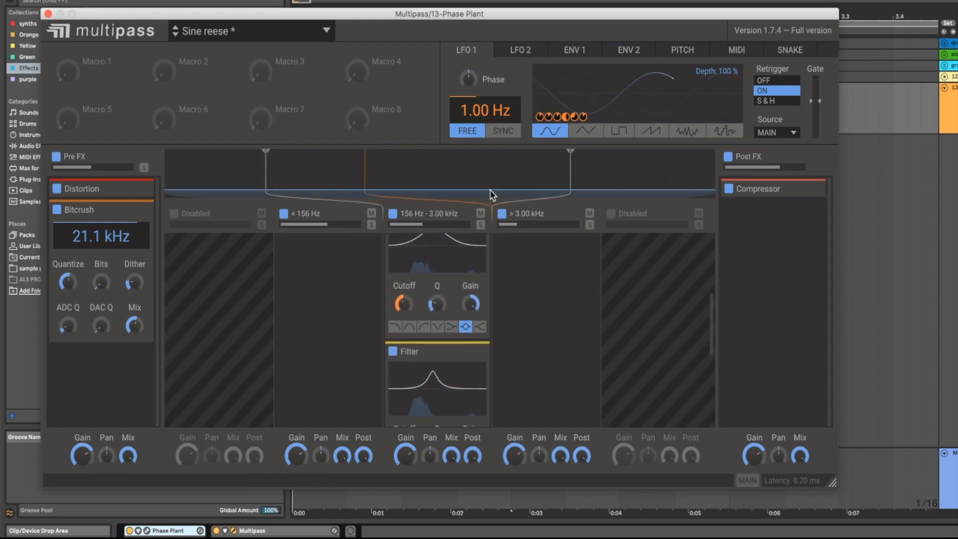
pyautogui.scroll(1, 476, 295)
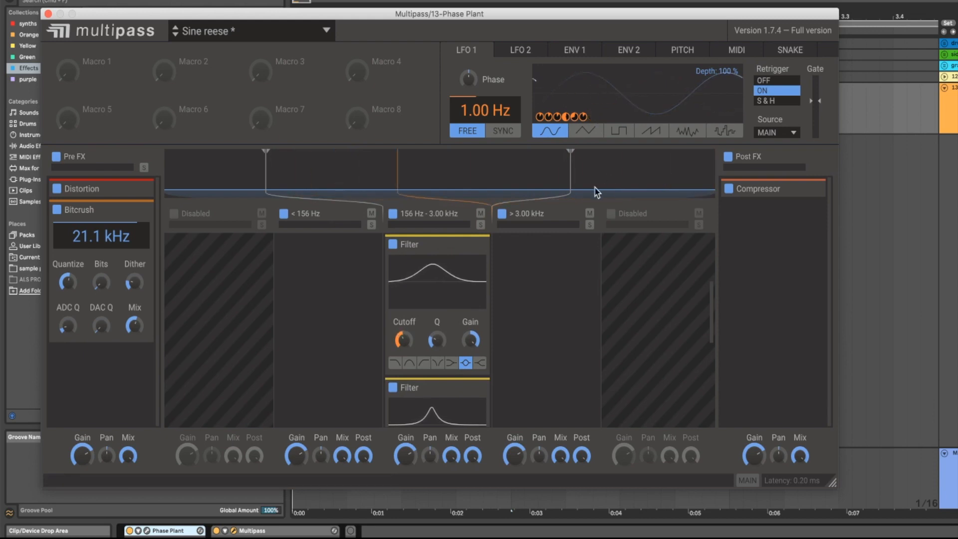
# Step: Compare LFO 1's sine curve with the modulated Cutoff movement of the second and third Filters in the 156 Hz - 3.00 kHz band
pyautogui.moveTo(539, 116); pyautogui.dragTo(408, 334)
pyautogui.scroll(-3, 417, 319)
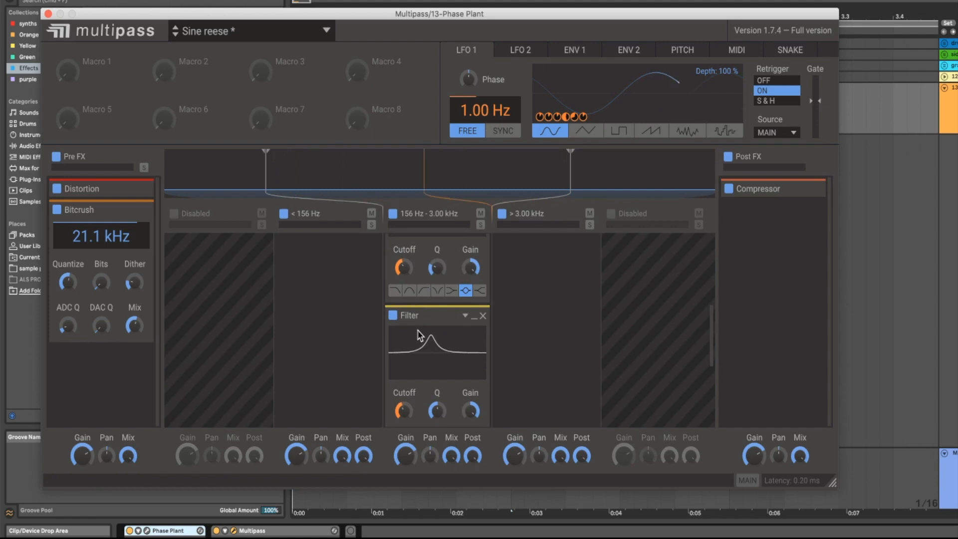
pyautogui.scroll(-2, 417, 326)
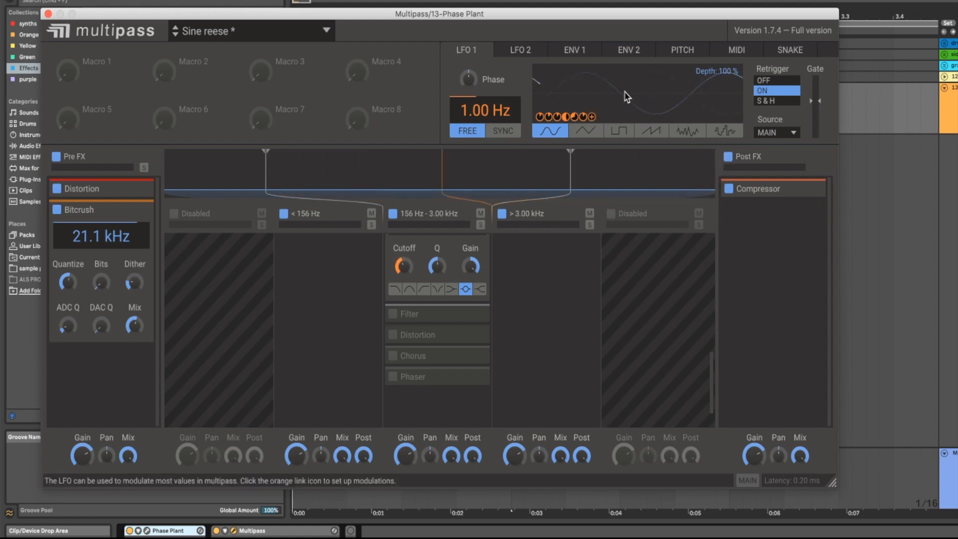
pyautogui.scroll(2, 425, 332)
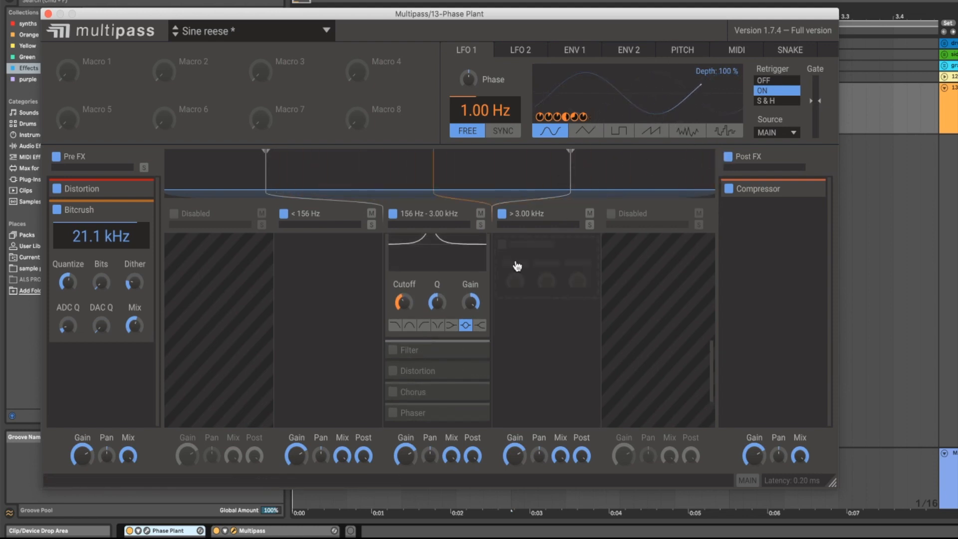
pyautogui.click(402, 349)
pyautogui.moveTo(403, 284); pyautogui.dragTo(418, 306)
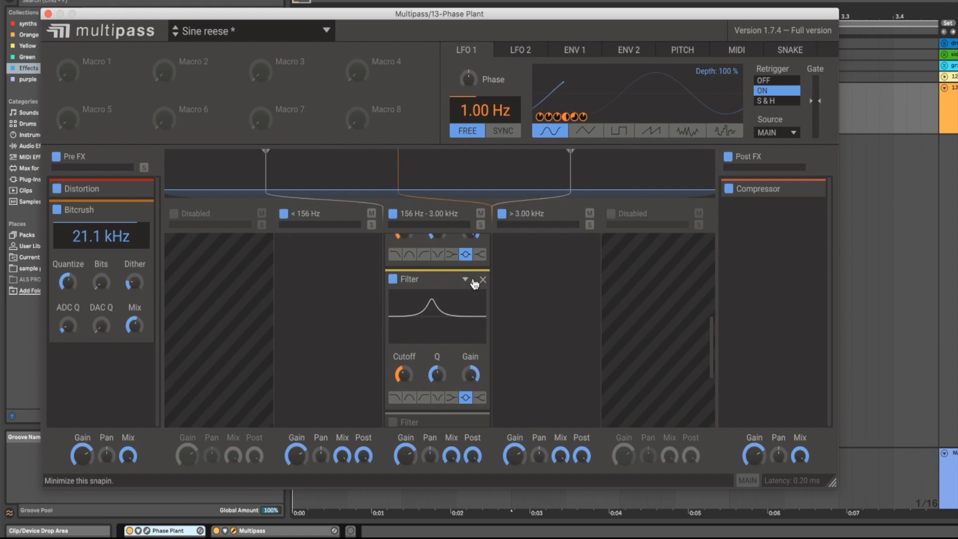
# Step: Collapse the third Filter in the 156 Hz - 3.00 kHz band, then enable and expand the fourth Filter
pyautogui.click(473, 280)
pyautogui.click(392, 300)
pyautogui.click(474, 300)
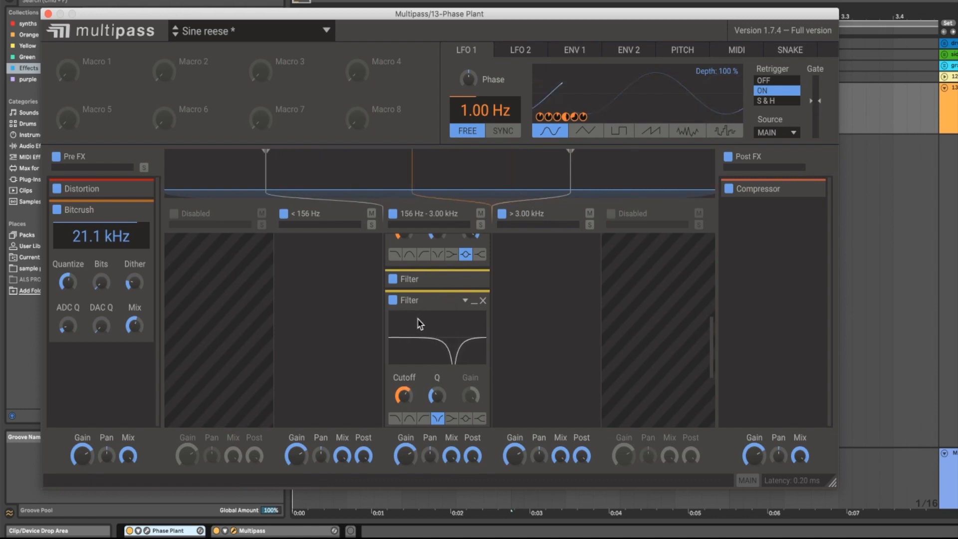
# Step: Bypass and re-enable the fourth Filter during playback to compare the sound, then collapse it
pyautogui.click(393, 301)
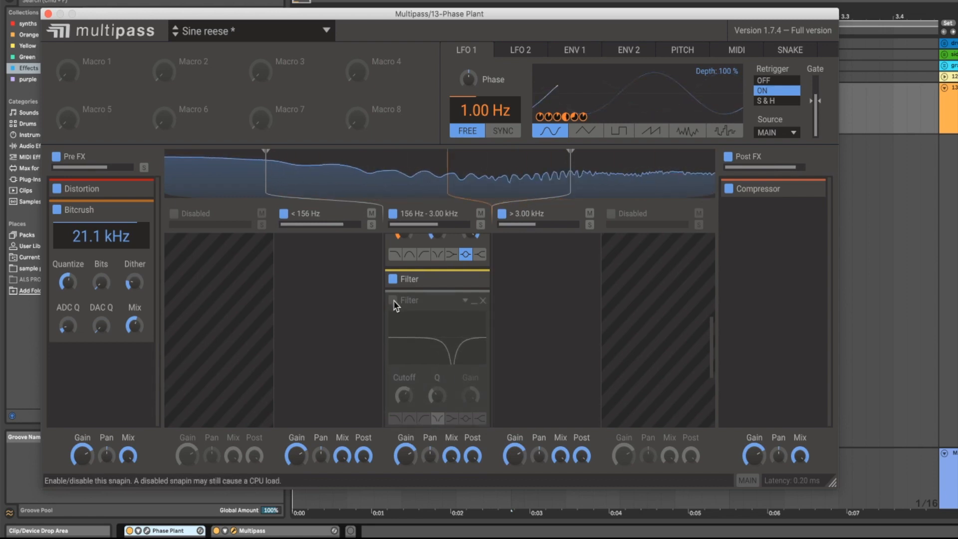
pyautogui.click(394, 301)
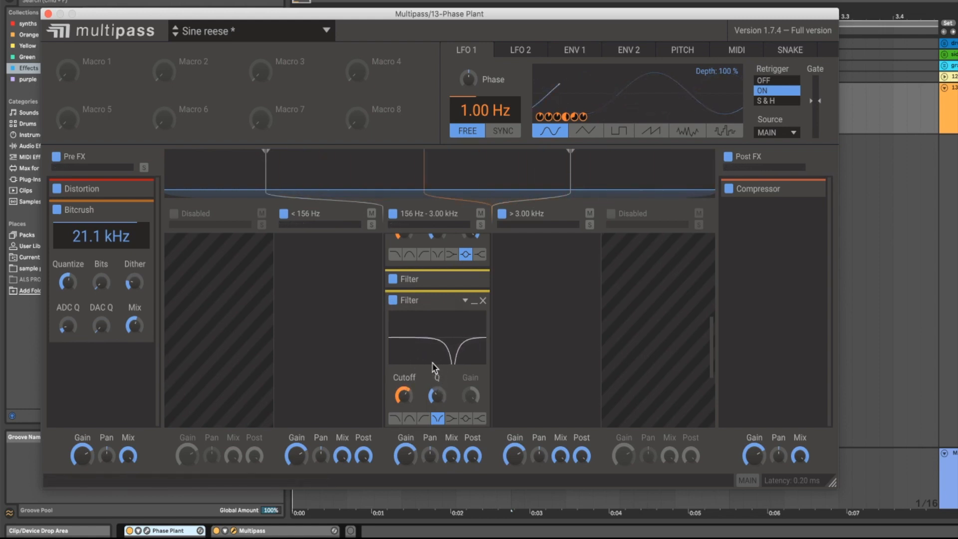
pyautogui.click(474, 305)
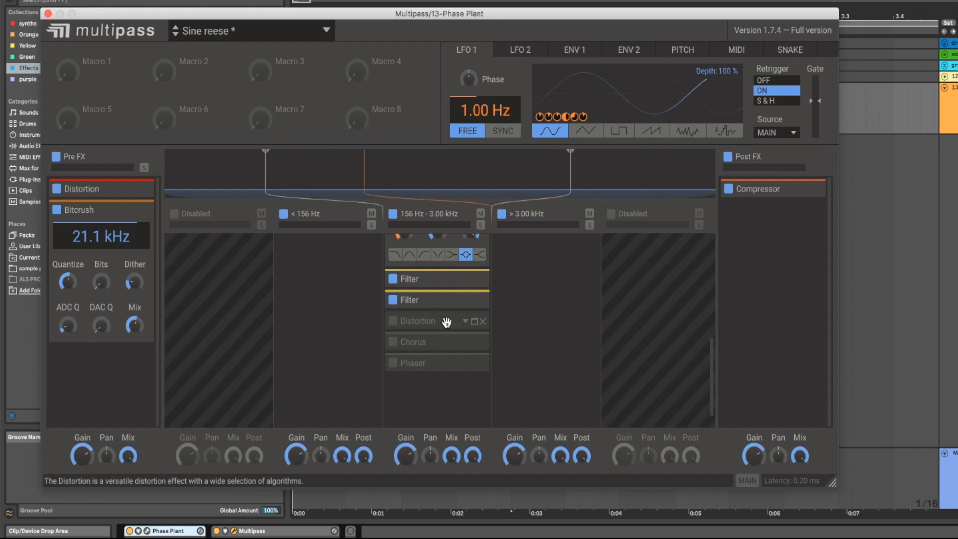
# Step: Enable the Distortion in the 156 Hz - 3.00 kHz band, review its controls, collapse it and play the bass
pyautogui.click(392, 321)
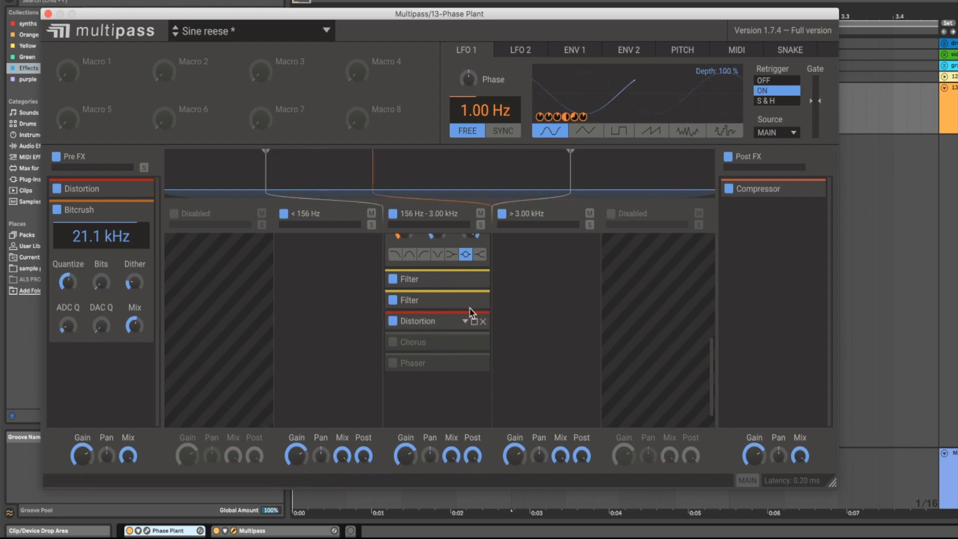
pyautogui.click(475, 321)
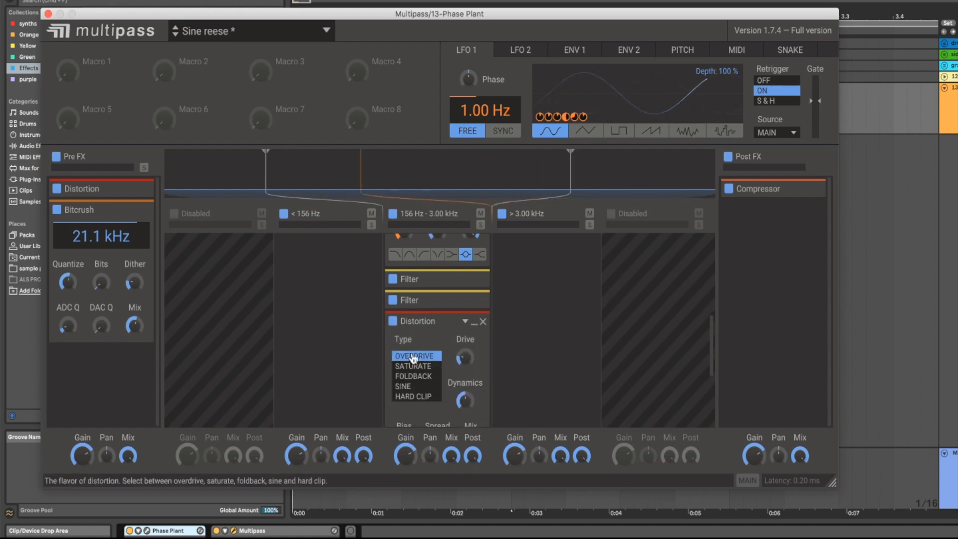
pyautogui.scroll(-3, 449, 369)
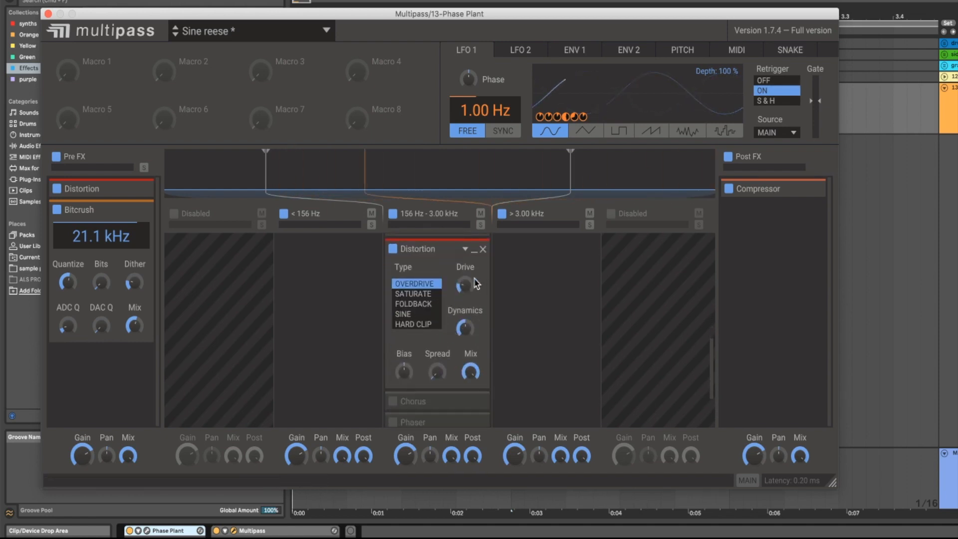
pyautogui.click(473, 252)
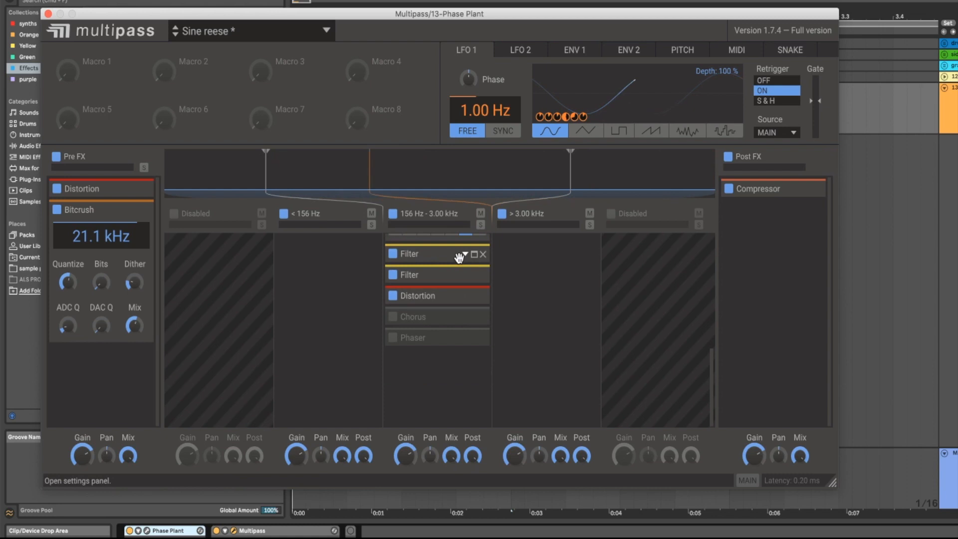
pyautogui.press('space')
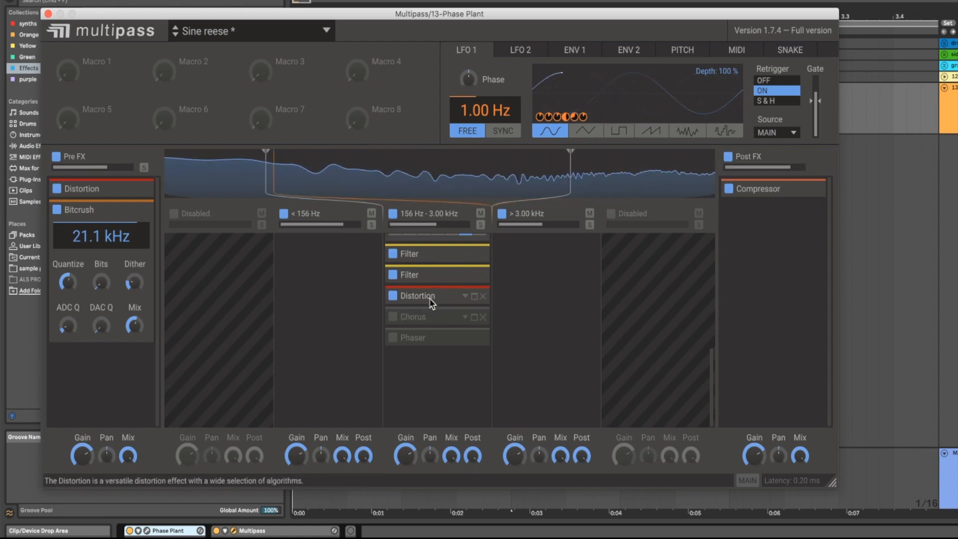
# Step: Collapse the first and second Filters in the 156 Hz - 3.00 kHz band to show the band's whole effect list
pyautogui.click(423, 289)
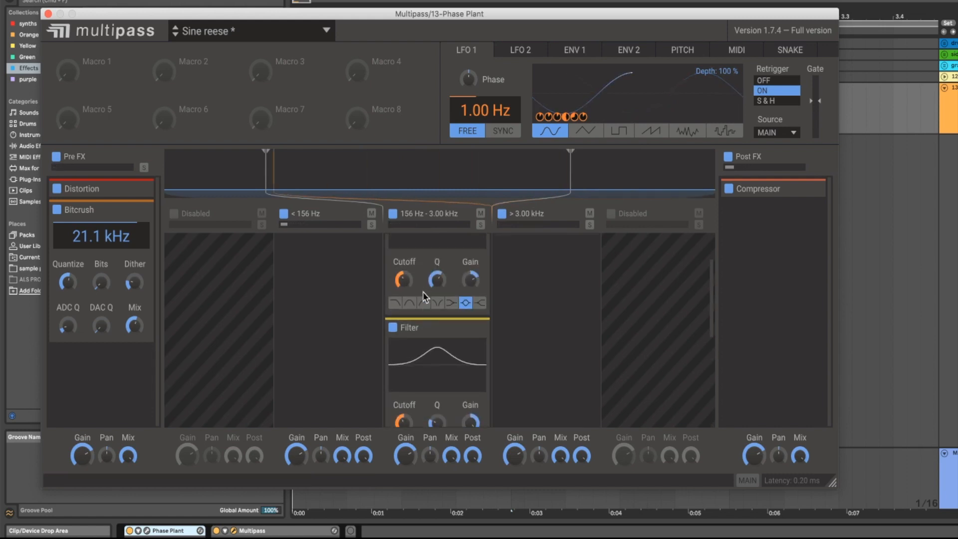
pyautogui.click(427, 293)
pyautogui.click(427, 285)
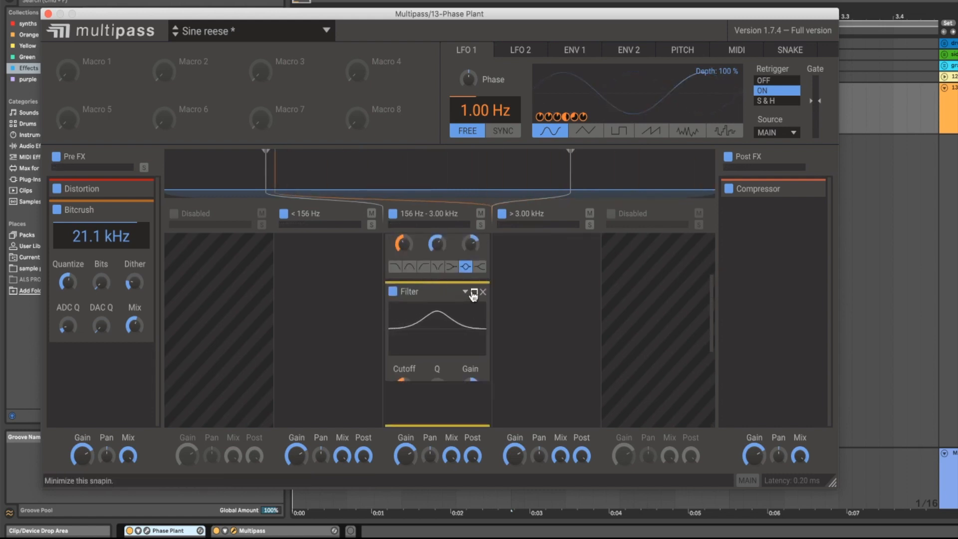
pyautogui.click(465, 291)
pyautogui.scroll(2, 469, 281)
pyautogui.click(475, 251)
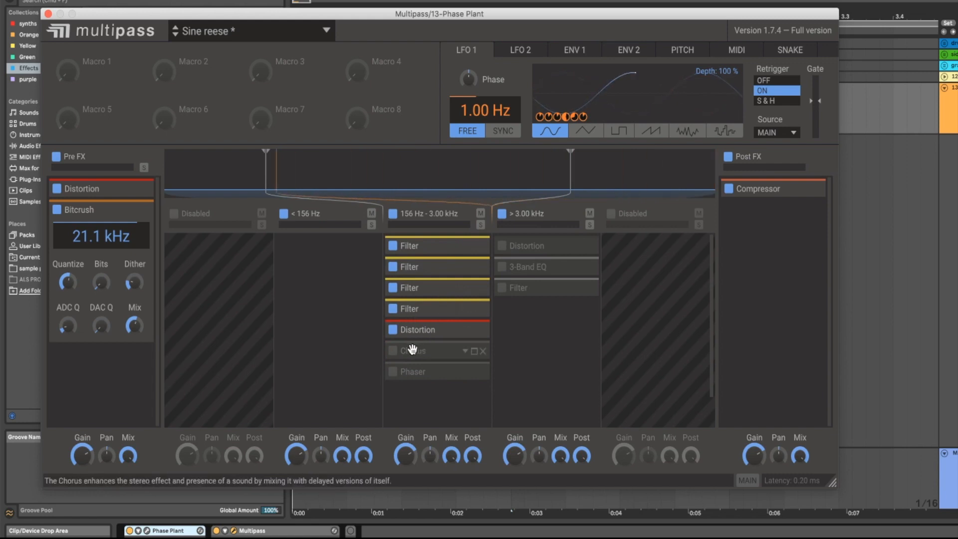
# Step: Enable the Chorus in the 156 Hz - 3.00 kHz band and expand its controls
pyautogui.click(393, 351)
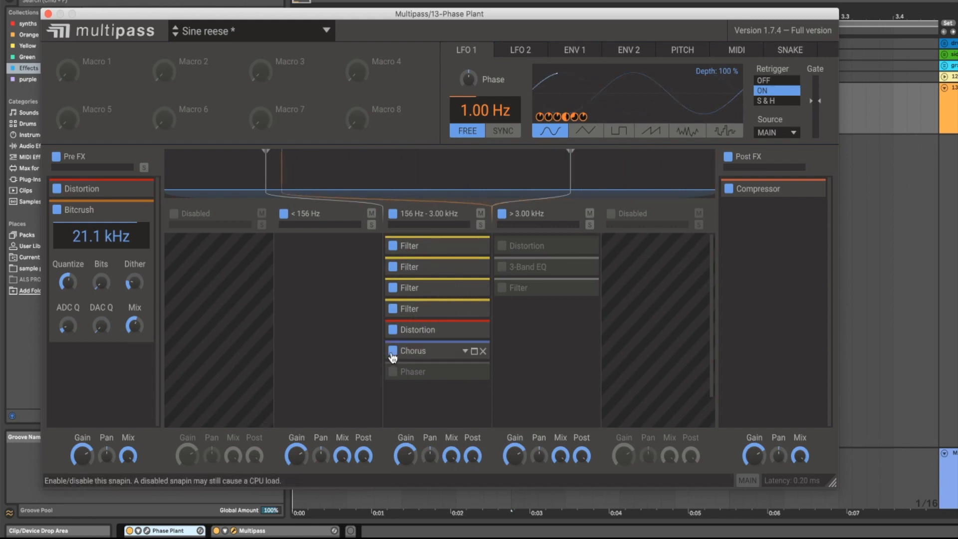
pyautogui.click(474, 351)
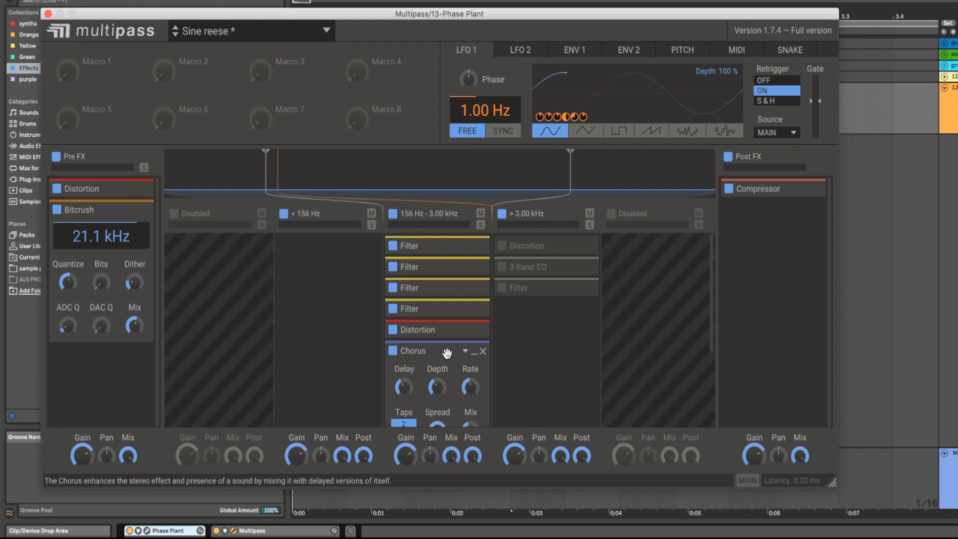
pyautogui.scroll(-2, 447, 286)
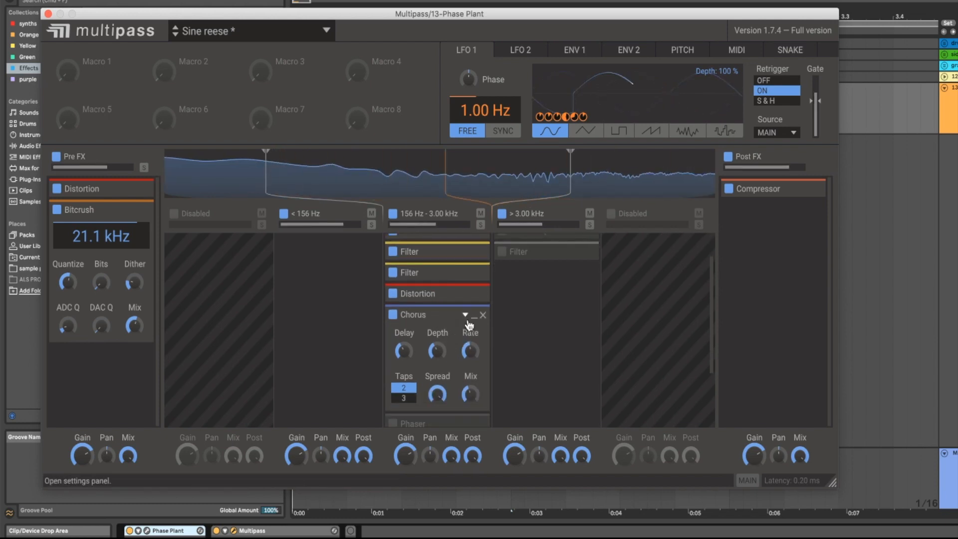
# Step: Compare the bass with the Chorus bypassed and re-enabled, review its Delay, Depth and Rate controls, and collapse it
pyautogui.click(393, 315)
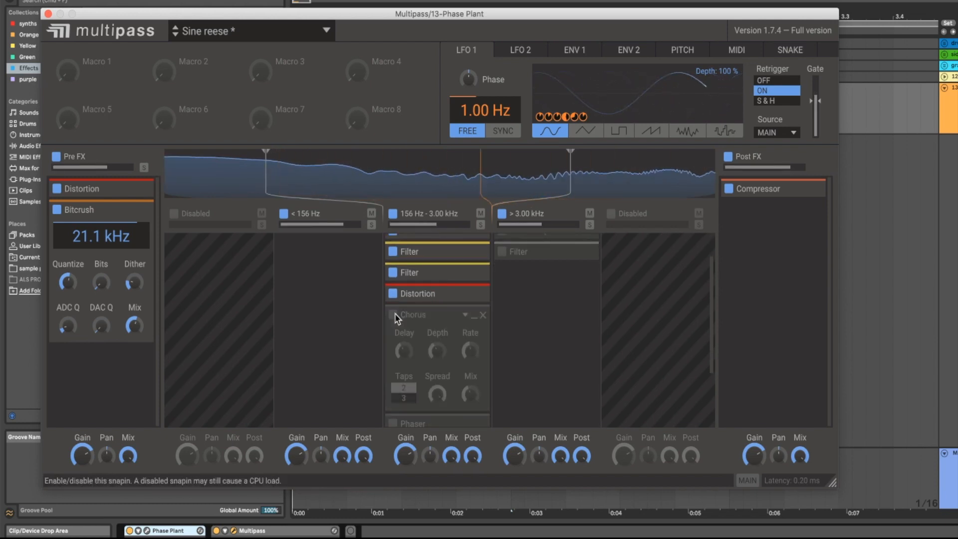
pyautogui.click(393, 315)
pyautogui.click(474, 315)
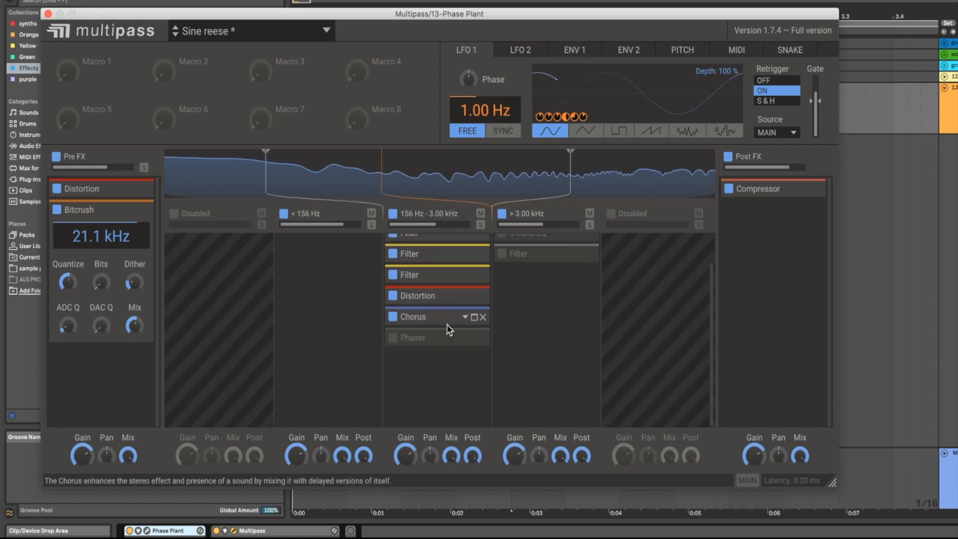
pyautogui.click(474, 316)
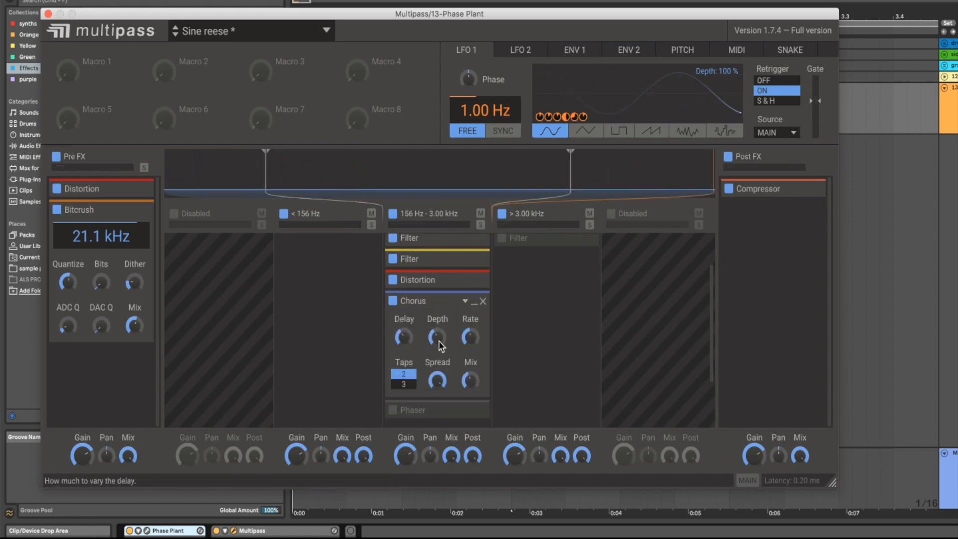
pyautogui.click(477, 301)
# Step: Enable the Phaser in the 156 Hz - 3.00 kHz band, review its expanded controls during playback, and collapse it
pyautogui.click(393, 338)
pyautogui.click(473, 338)
pyautogui.scroll(-3, 451, 333)
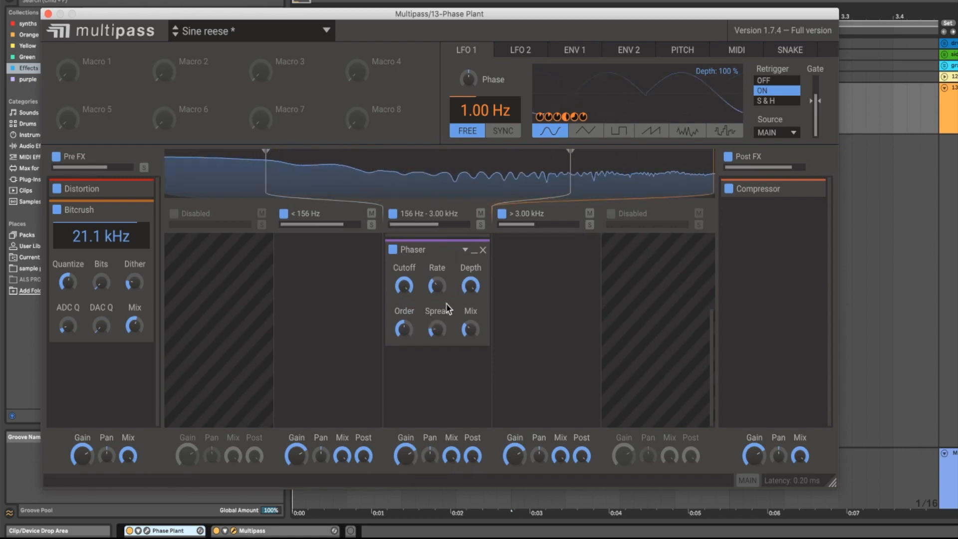
pyautogui.scroll(3, 444, 307)
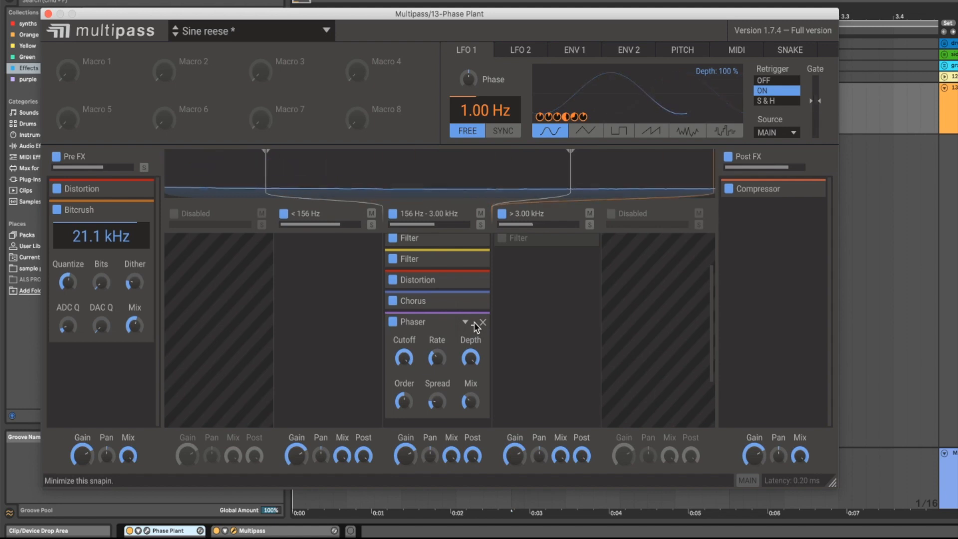
pyautogui.click(474, 327)
pyautogui.scroll(2, 469, 280)
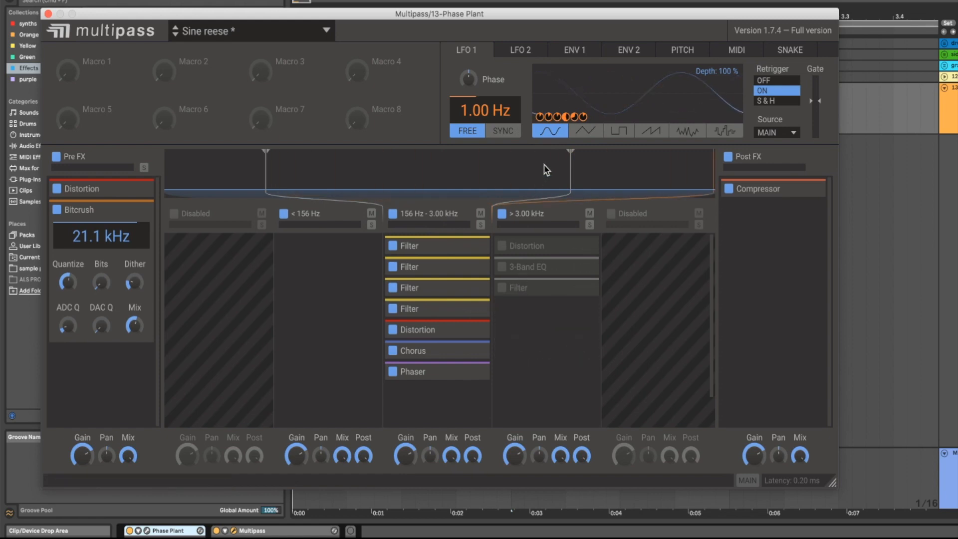
# Step: Enable the Distortion in the > 3.00 kHz band, solo that band and expand the Distortion's controls
pyautogui.moveTo(514, 267); pyautogui.dragTo(501, 247)
pyautogui.click(502, 245)
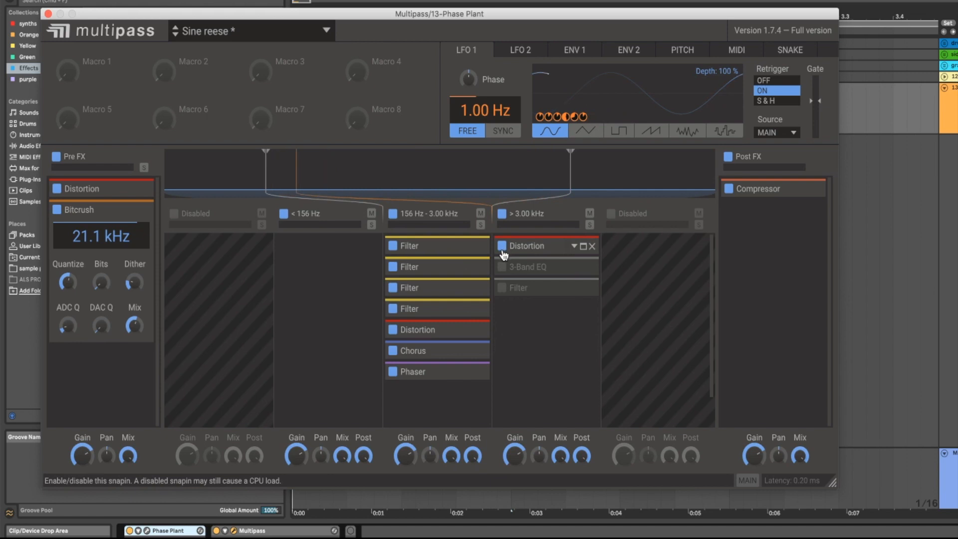
pyautogui.click(589, 224)
pyautogui.click(583, 245)
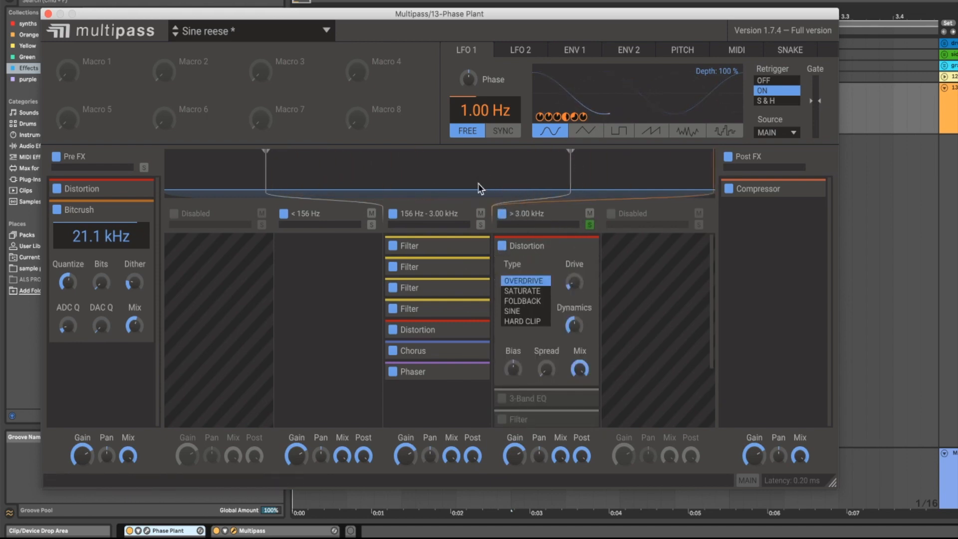
# Step: Play the soloed > 3.00 kHz band to hear its Distortion, stop playback and collapse the Distortion
pyautogui.press('space')
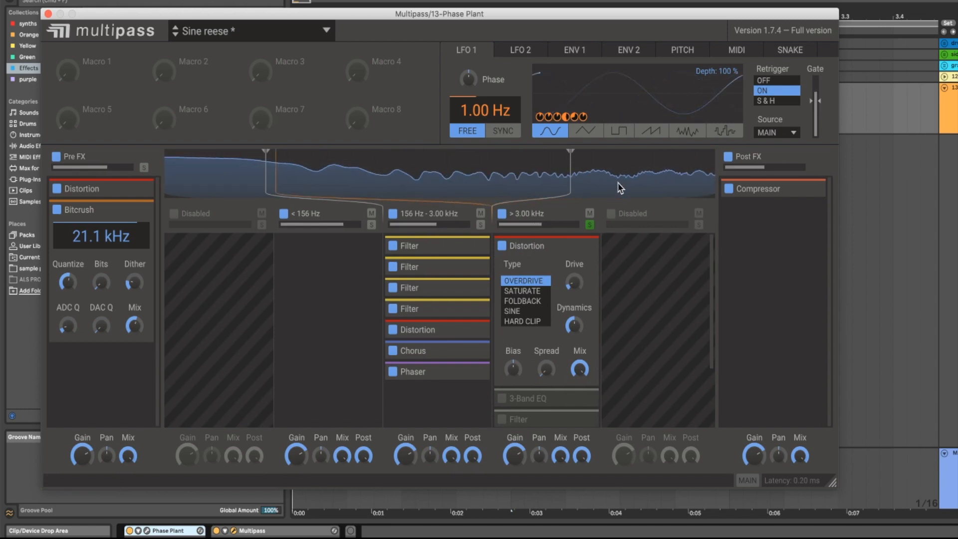
pyautogui.press('space')
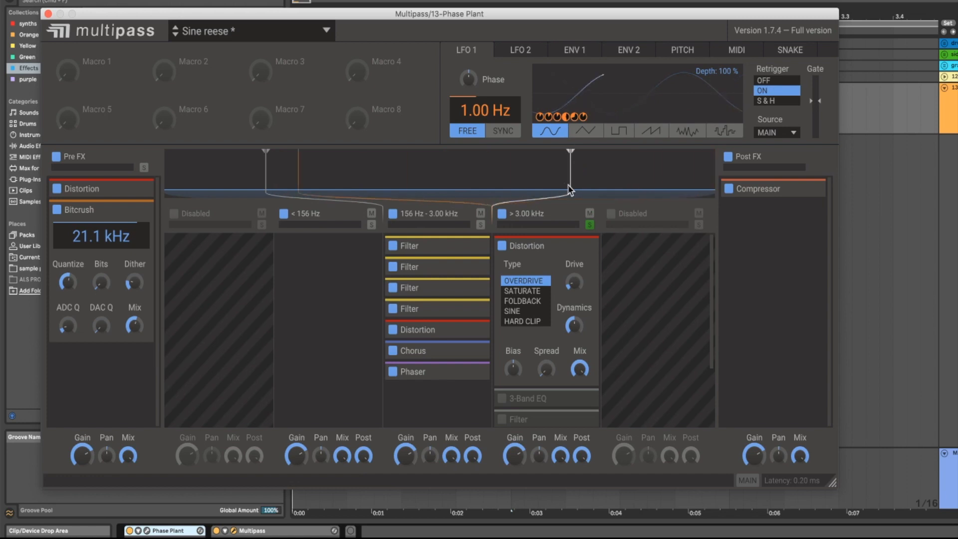
pyautogui.moveTo(592, 117)
pyautogui.mouseDown()
pyautogui.moveTo(622, 144)
pyautogui.moveTo(576, 169)
pyautogui.mouseUp()
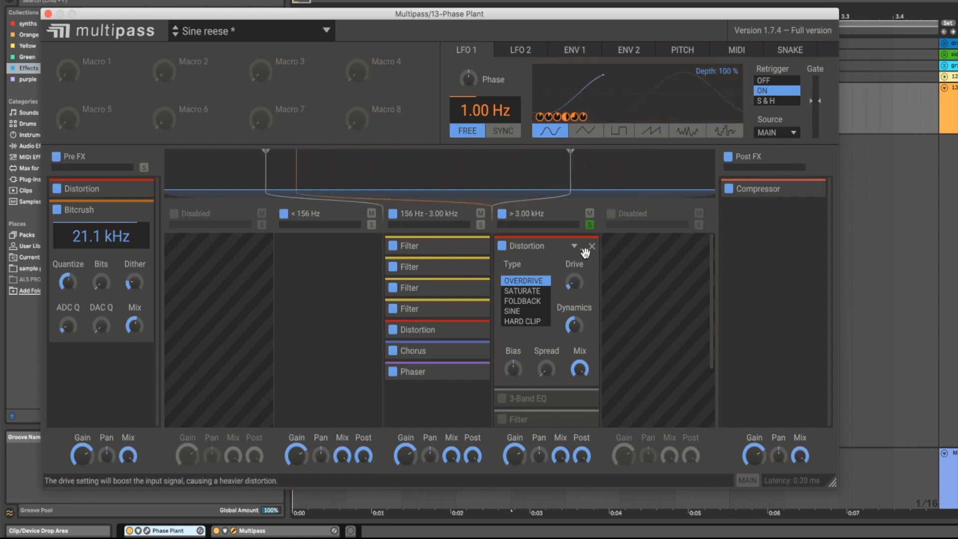
pyautogui.click(584, 247)
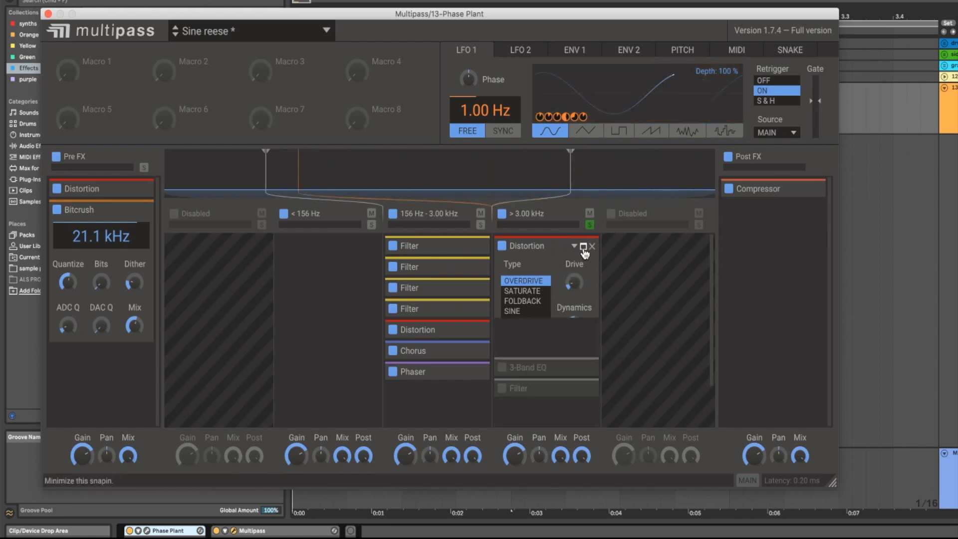
# Step: Enable the 3-Band EQ in the > 3.00 kHz band, review its curve and collapse it
pyautogui.click(503, 267)
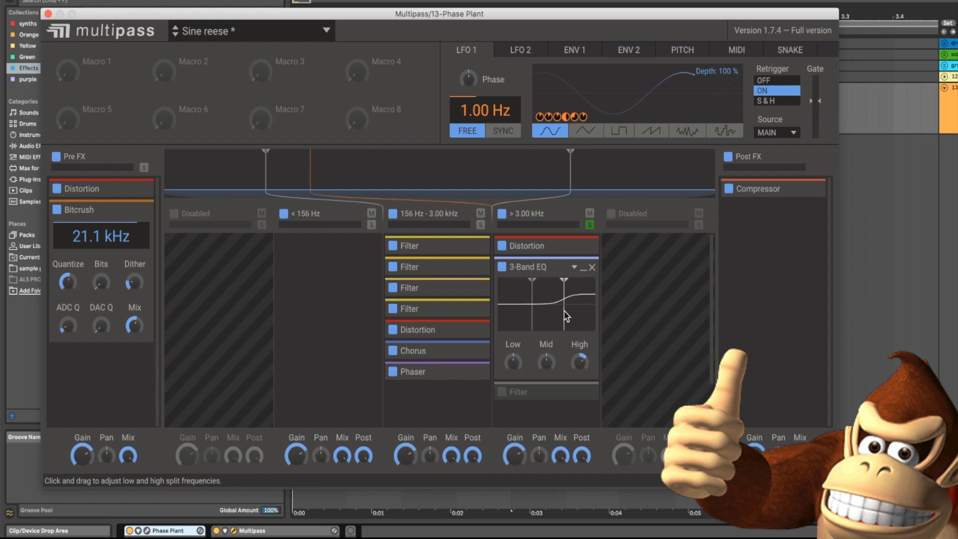
pyautogui.click(583, 268)
# Step: Enable and expand the Filter in the > 3.00 kHz band, then play the soloed band to hear its modulated notch
pyautogui.click(502, 288)
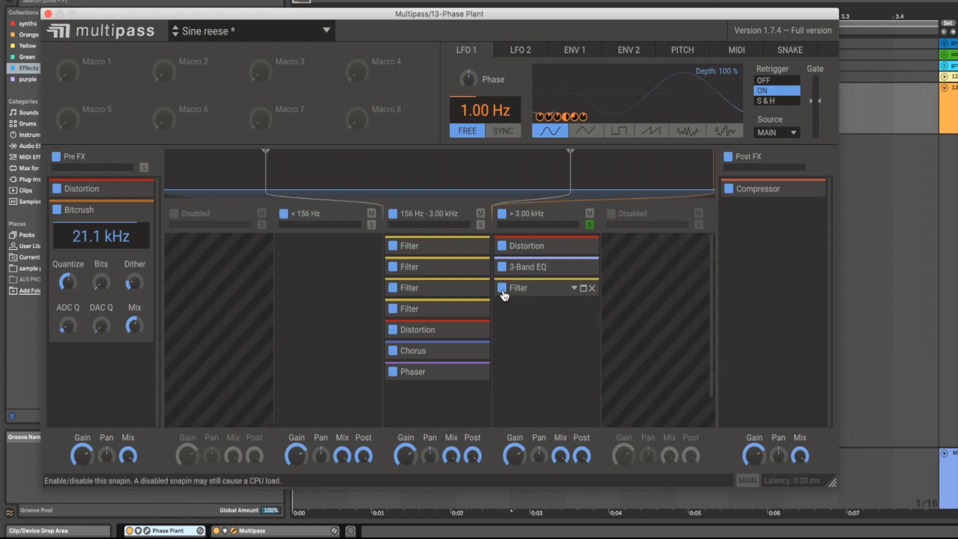
pyautogui.click(583, 288)
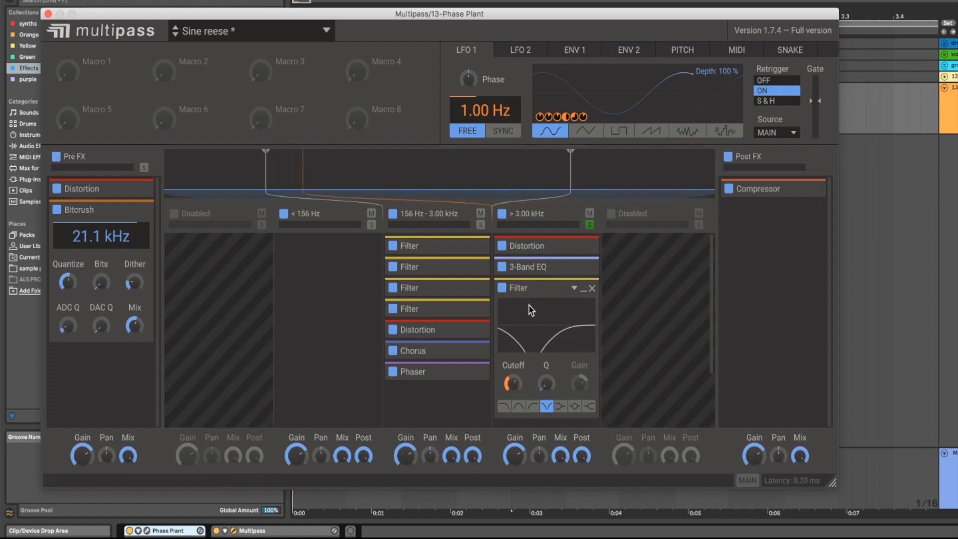
pyautogui.press('space')
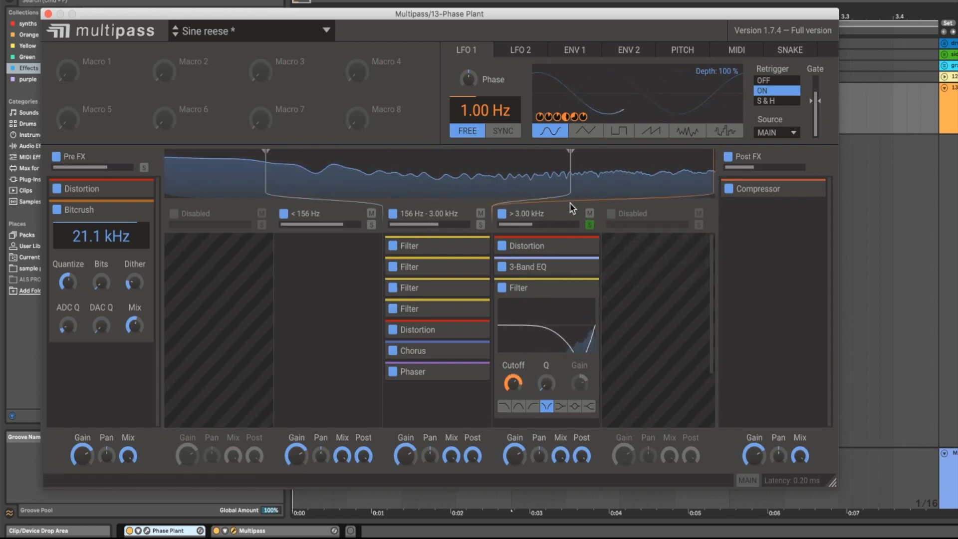
# Step: Expand the Post FX Compressor, play the bass to watch its compression, then collapse it and close Multipass
pyautogui.press('space')
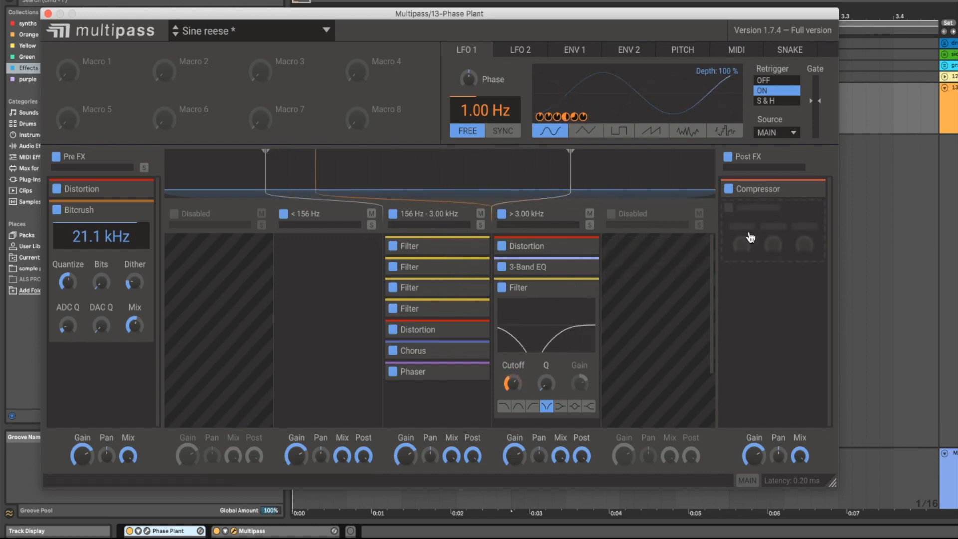
pyautogui.click(810, 191)
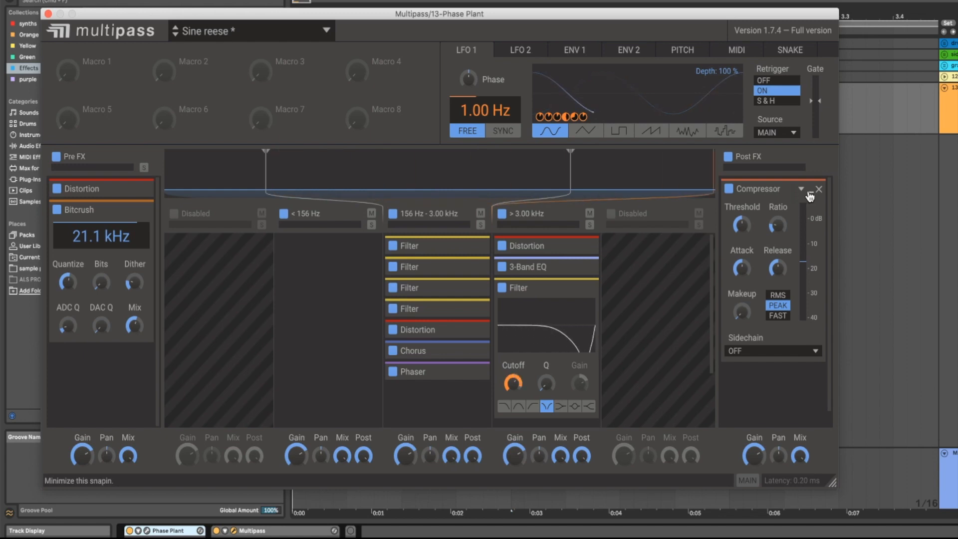
pyautogui.press('space')
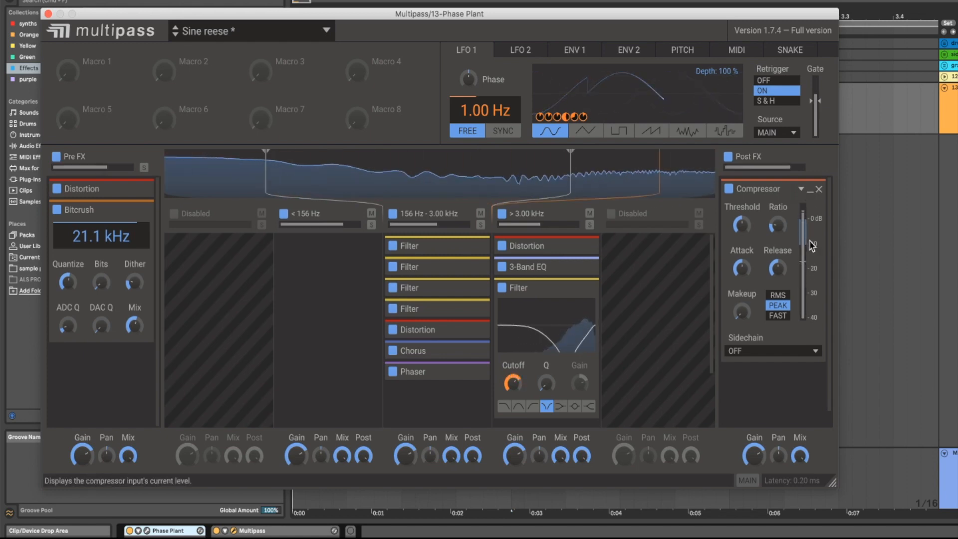
pyautogui.press('space')
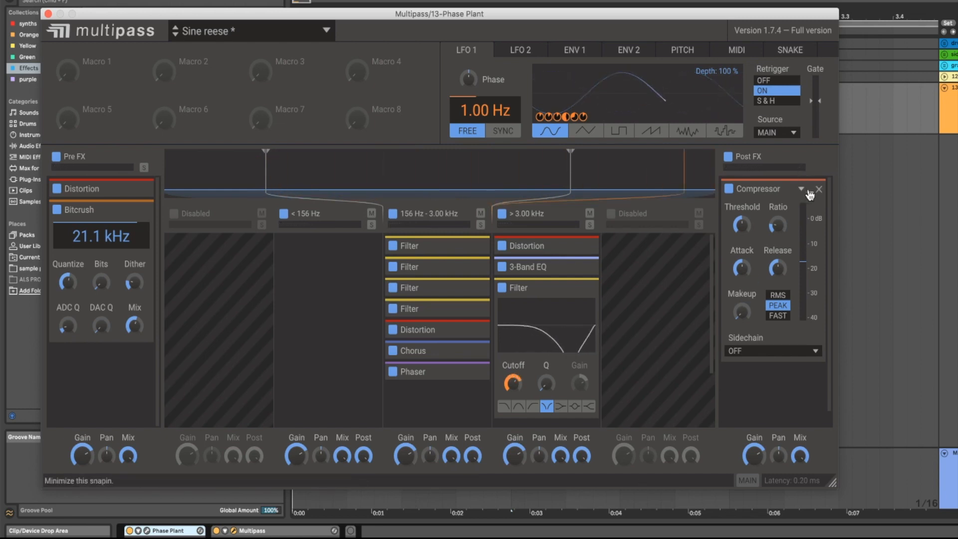
pyautogui.click(812, 194)
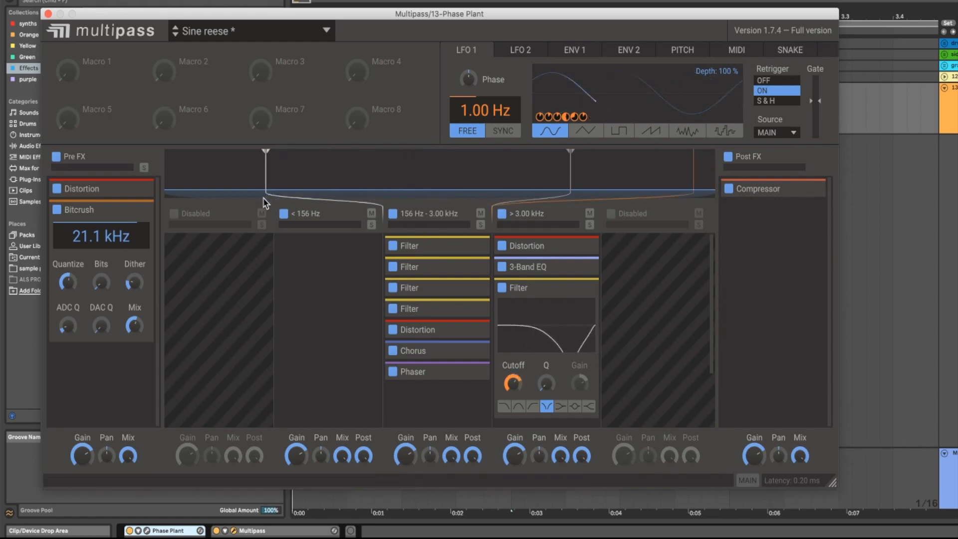
pyautogui.click(48, 14)
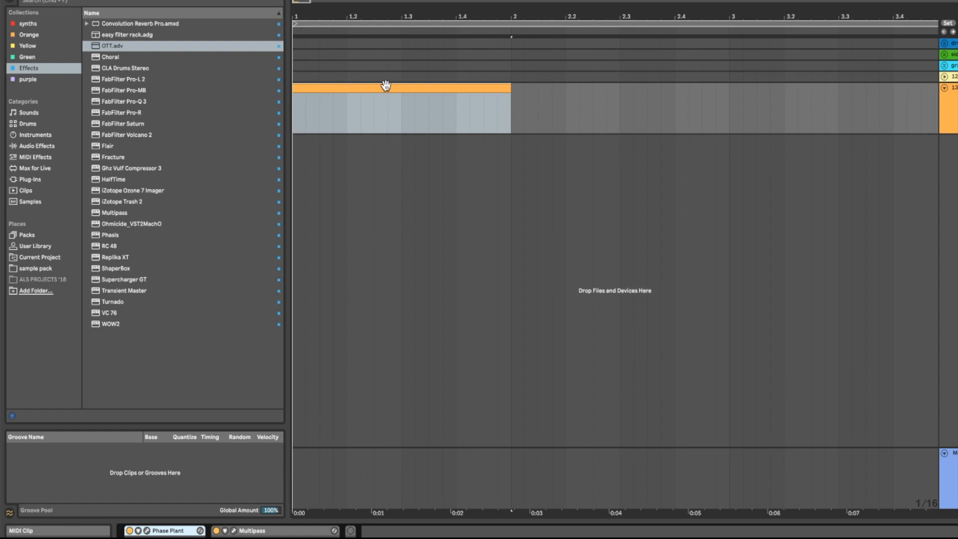
# Step: Add D0 and F0 notes to the MIDI clip, extend both across its full length and play them
pyautogui.hotkey('ctrl', 'alt', 'l')
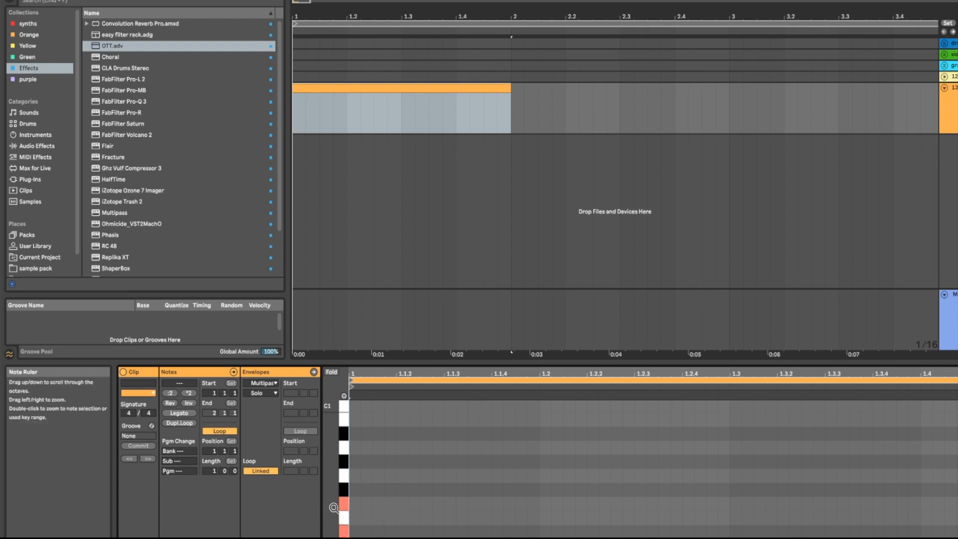
pyautogui.doubleClick(353, 504)
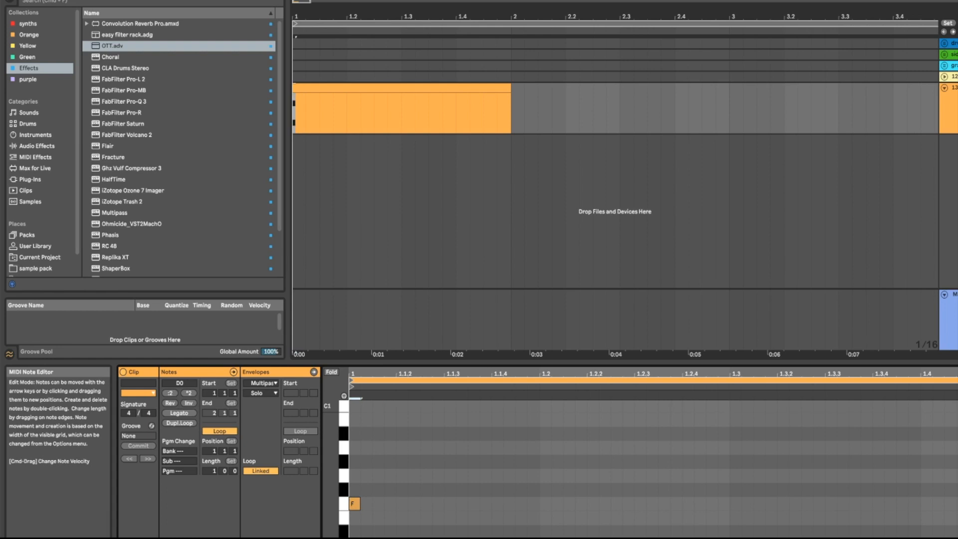
pyautogui.moveTo(352, 528); pyautogui.dragTo(540, 528)
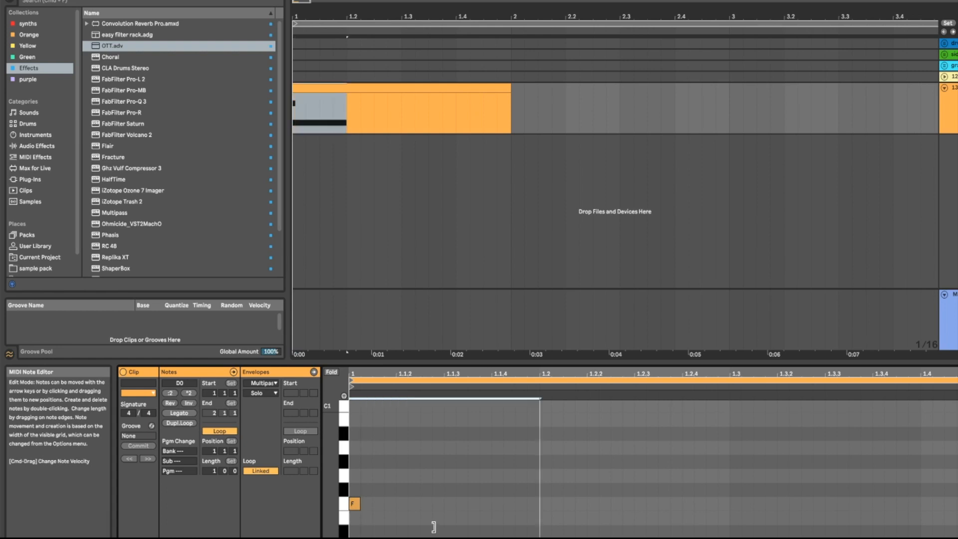
pyautogui.moveTo(369, 509); pyautogui.dragTo(538, 504)
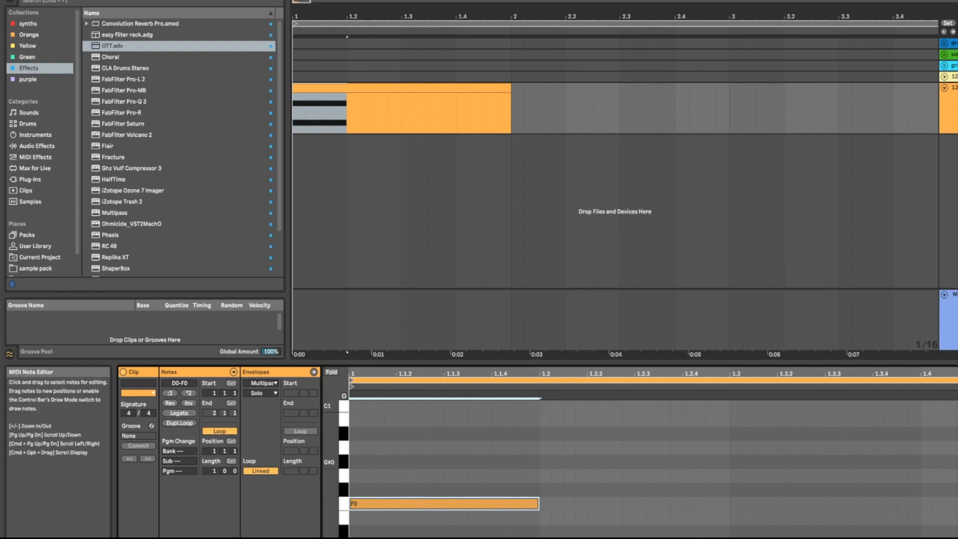
pyautogui.press('space')
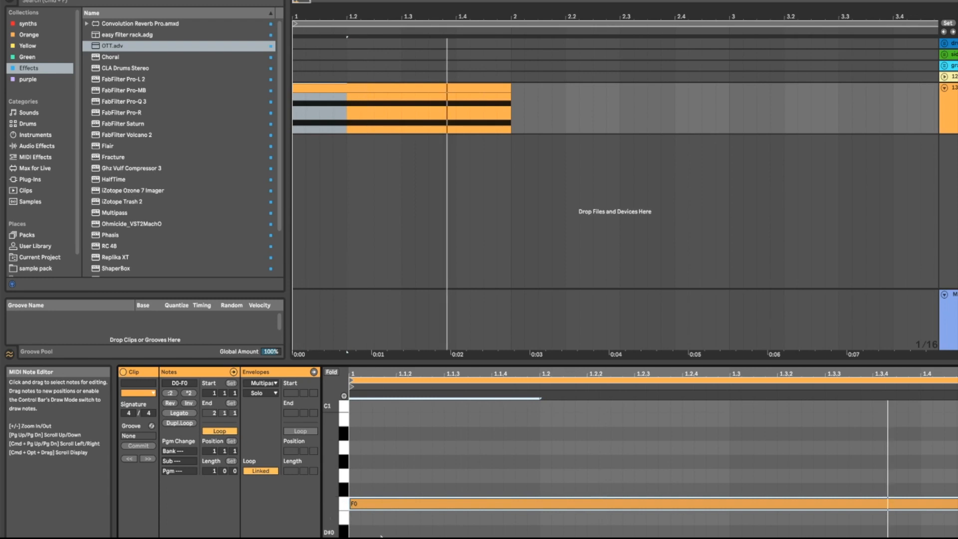
# Step: Move the two long notes to F0 and G0, audition them and hide the clip editor
pyautogui.moveTo(383, 525); pyautogui.dragTo(385, 504)
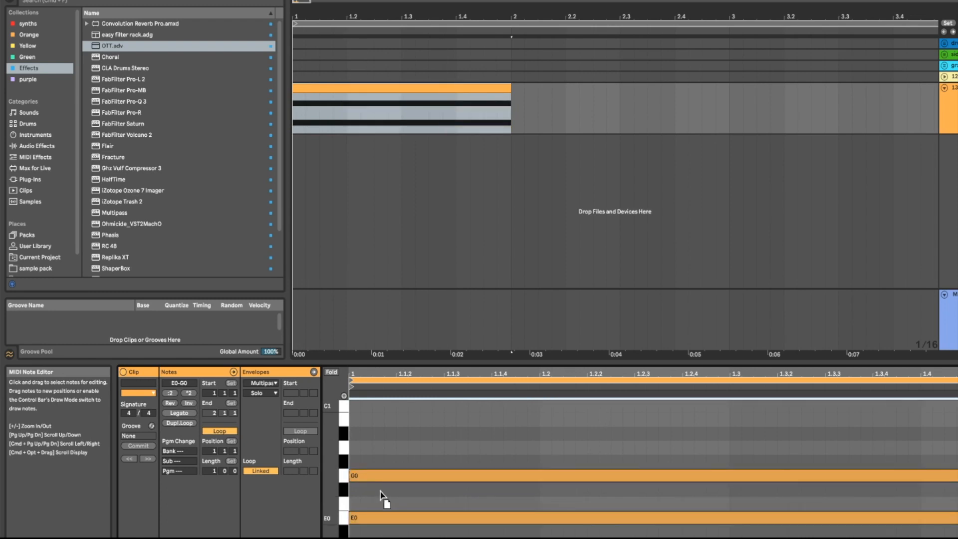
pyautogui.press('space')
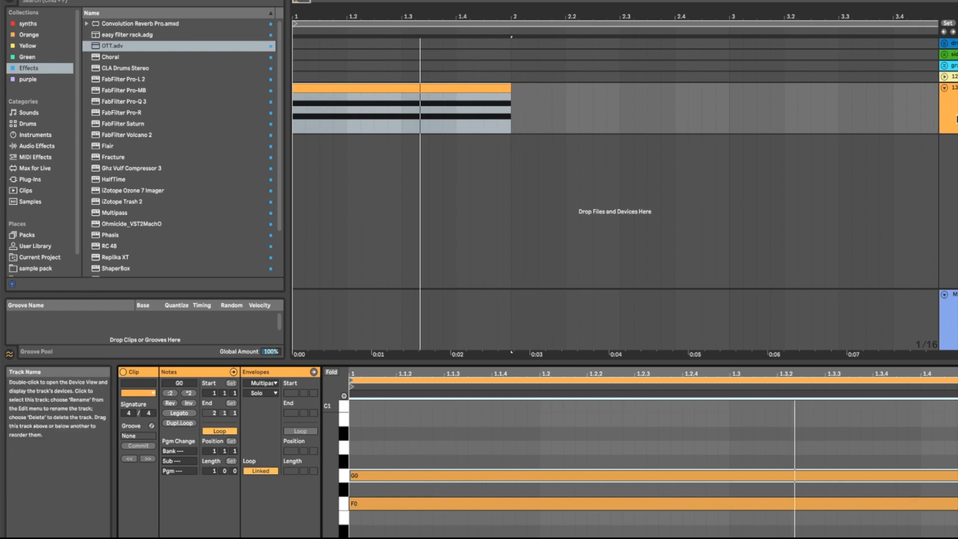
pyautogui.press('super+alt+l')
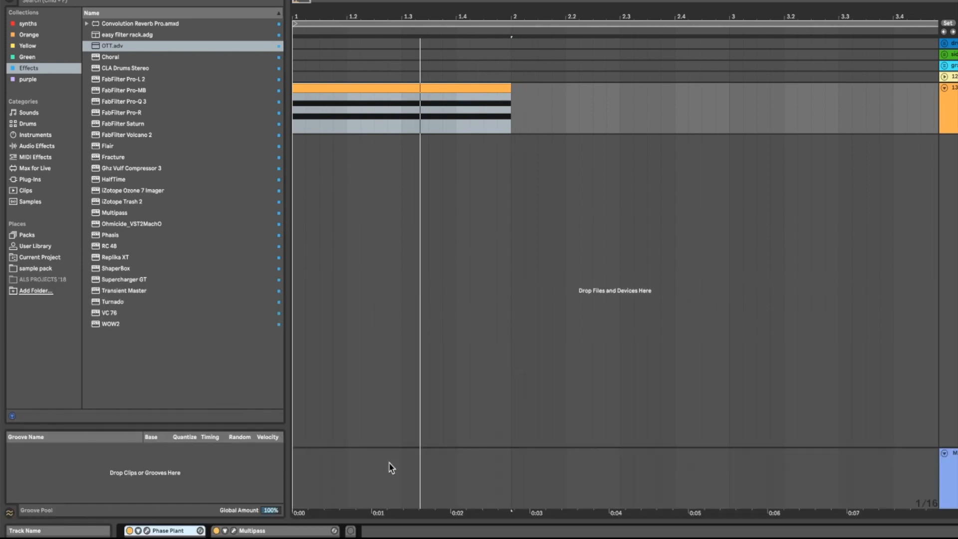
pyautogui.doubleClick(354, 95)
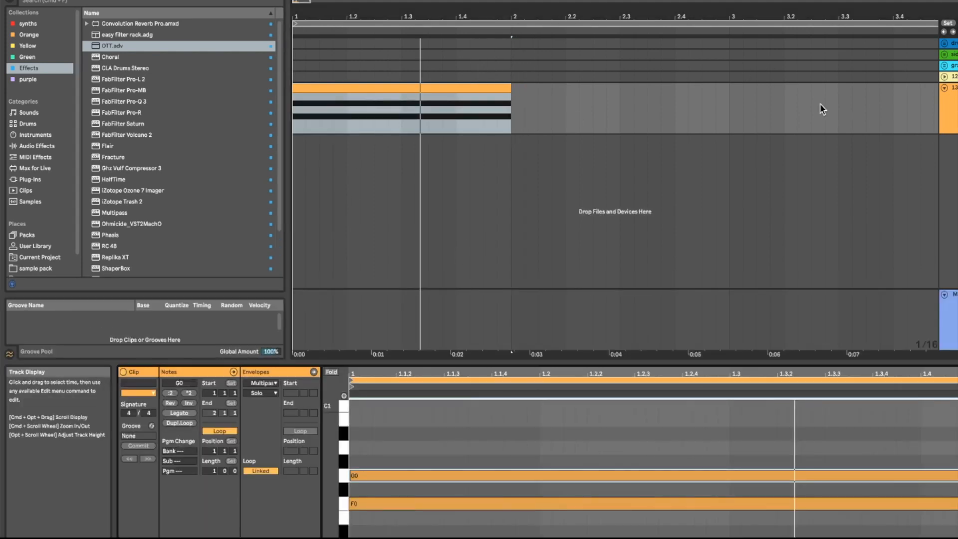
pyautogui.press('super+alt+l')
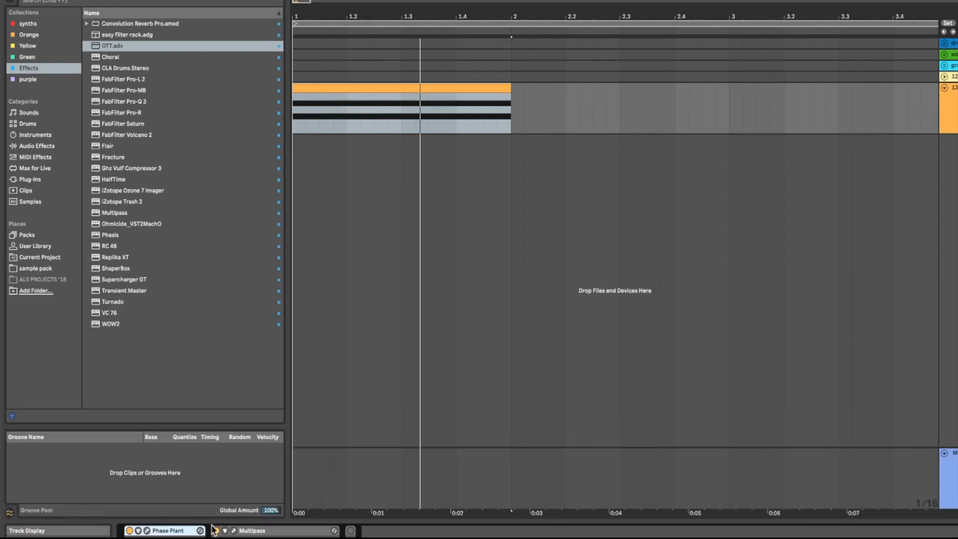
# Step: Open Phase Plant, set the sine Analog oscillator's Unison to 2 voices and close the synth window
pyautogui.click(146, 531)
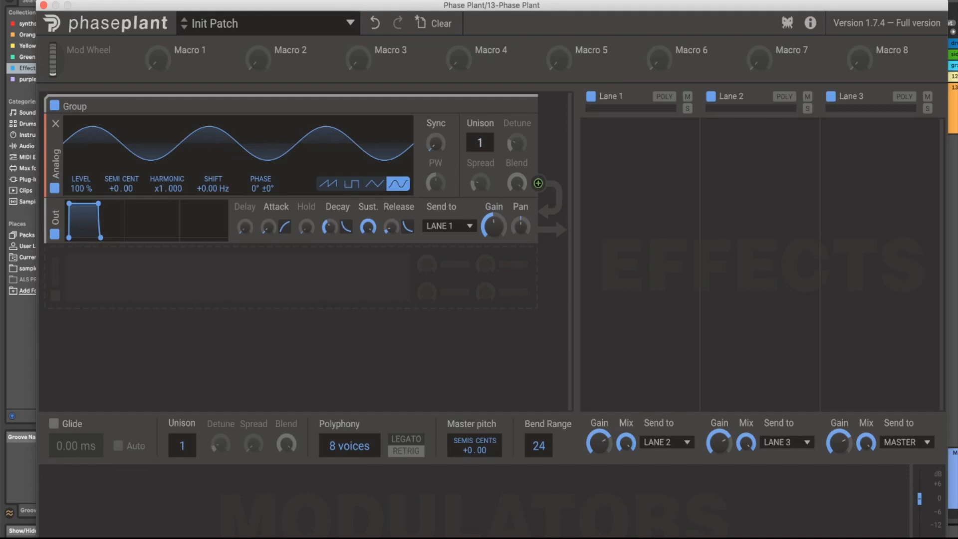
pyautogui.moveTo(480, 142); pyautogui.dragTo(480, 136)
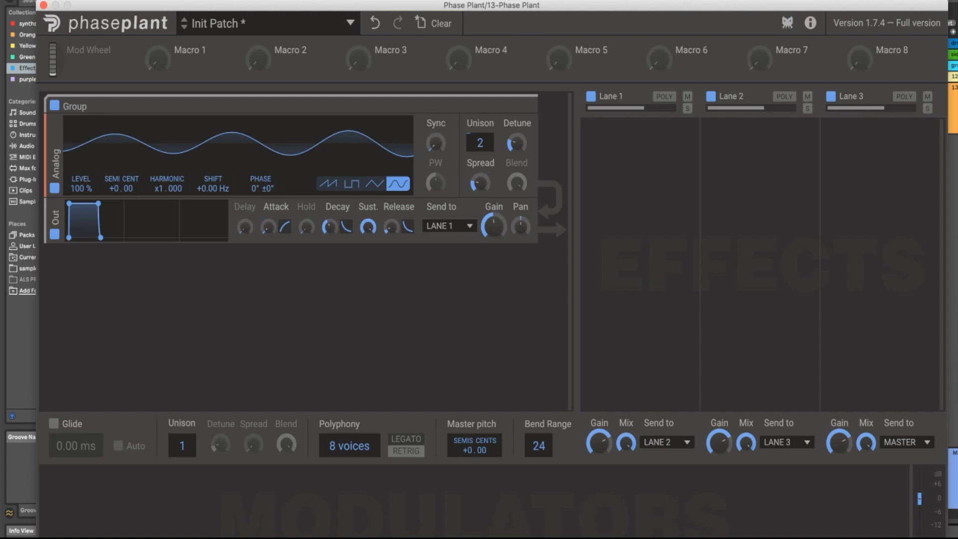
pyautogui.click(44, 5)
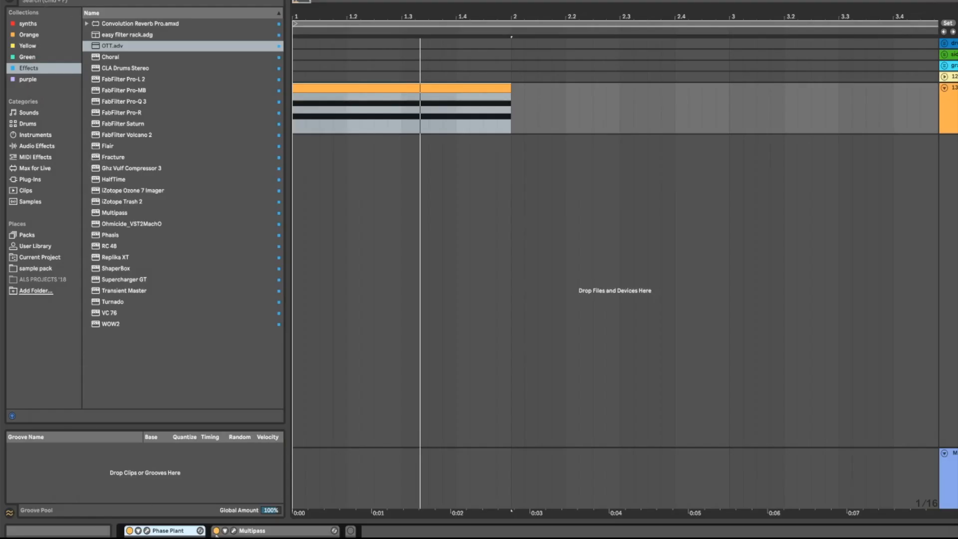
# Step: Fold the Multipass device in the track's device chain and enable the device that follows it
pyautogui.click(258, 533)
pyautogui.press('Delete')
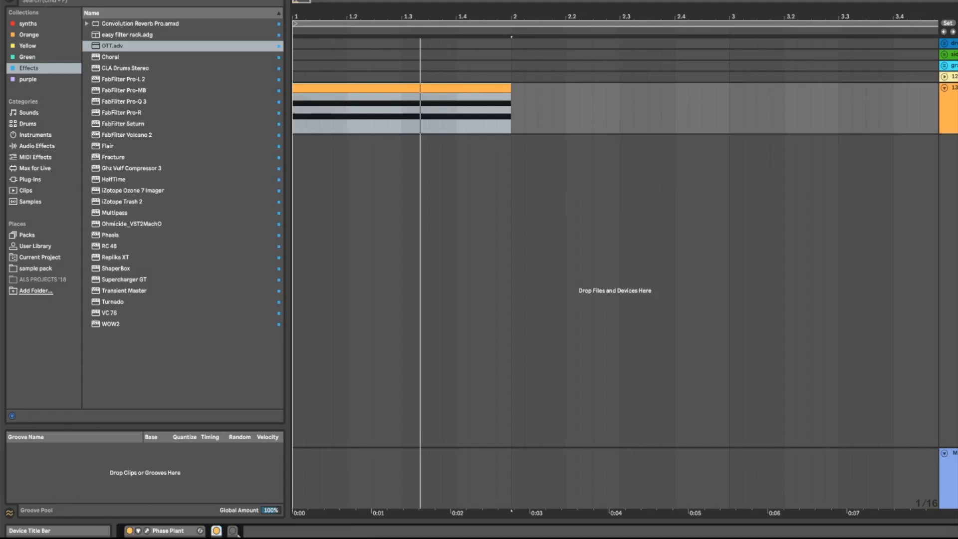
# Step: Review the Phase Plant oscillator settings, unfold Multipass and look over its band effects, closing each plug-in window
pyautogui.click(147, 531)
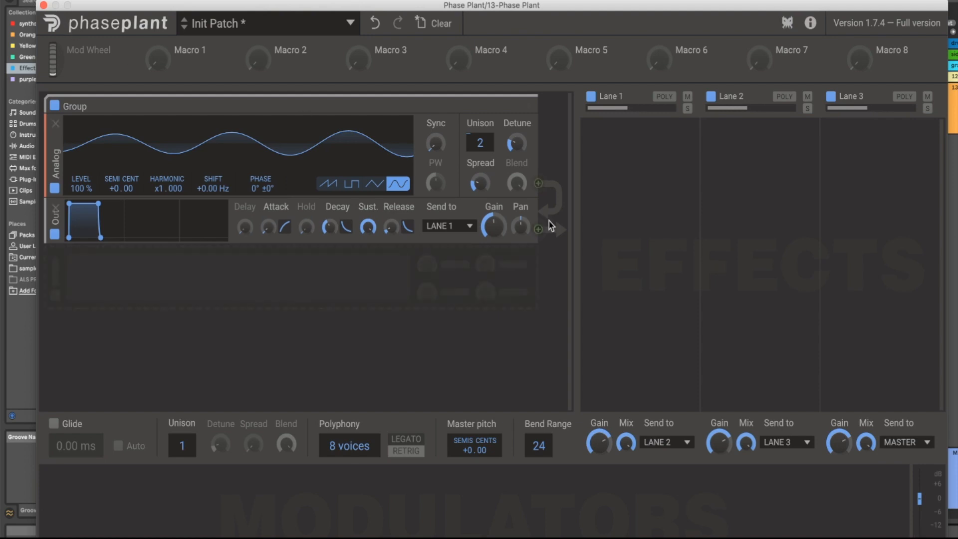
pyautogui.click(43, 5)
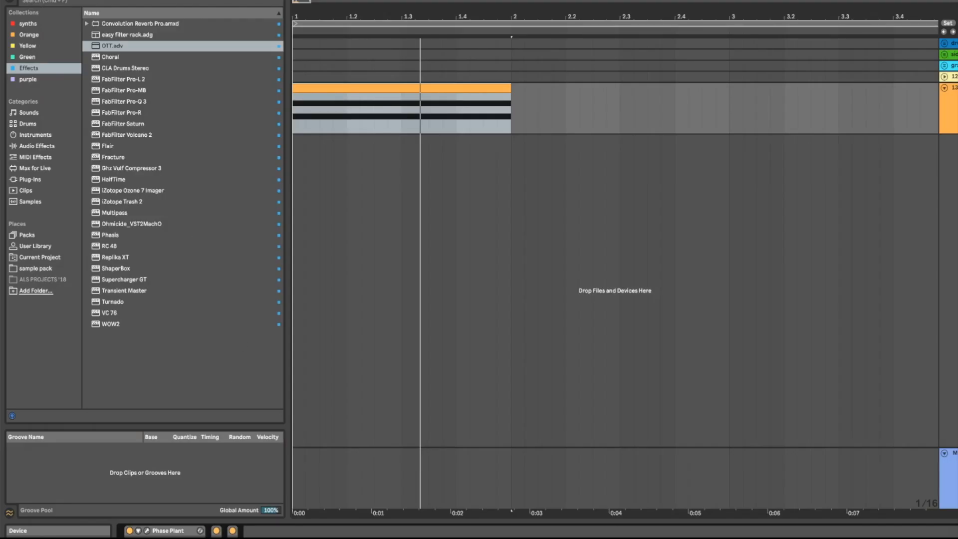
pyautogui.doubleClick(216, 531)
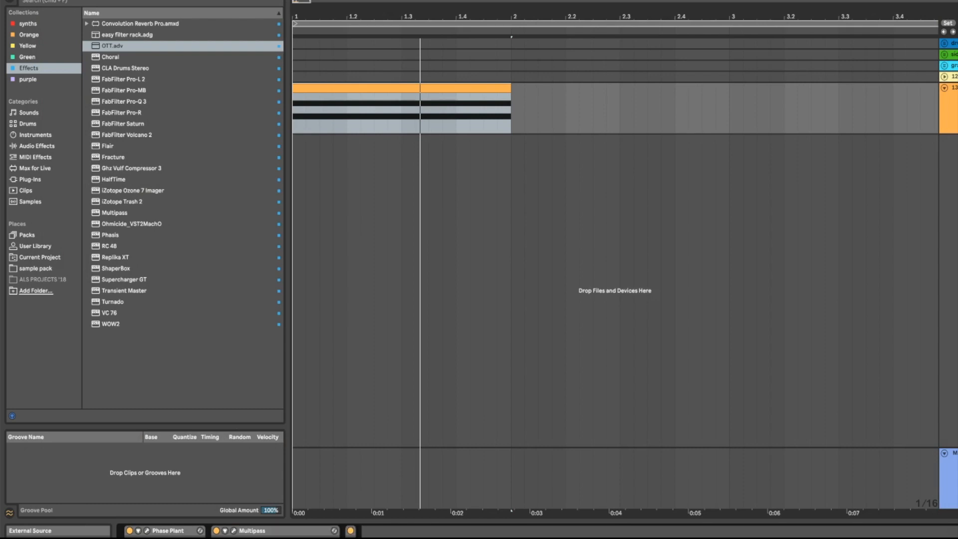
pyautogui.click(234, 531)
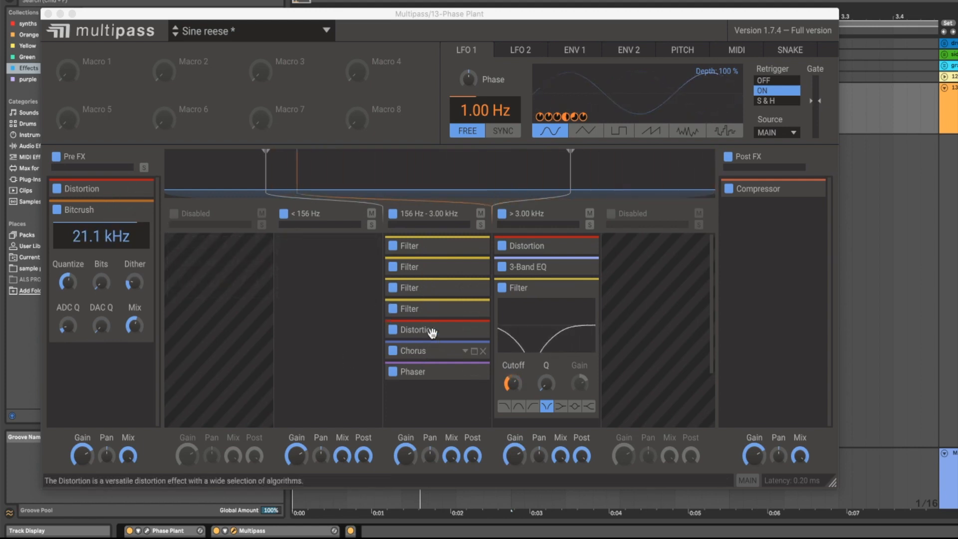
pyautogui.moveTo(577, 272); pyautogui.dragTo(758, 195)
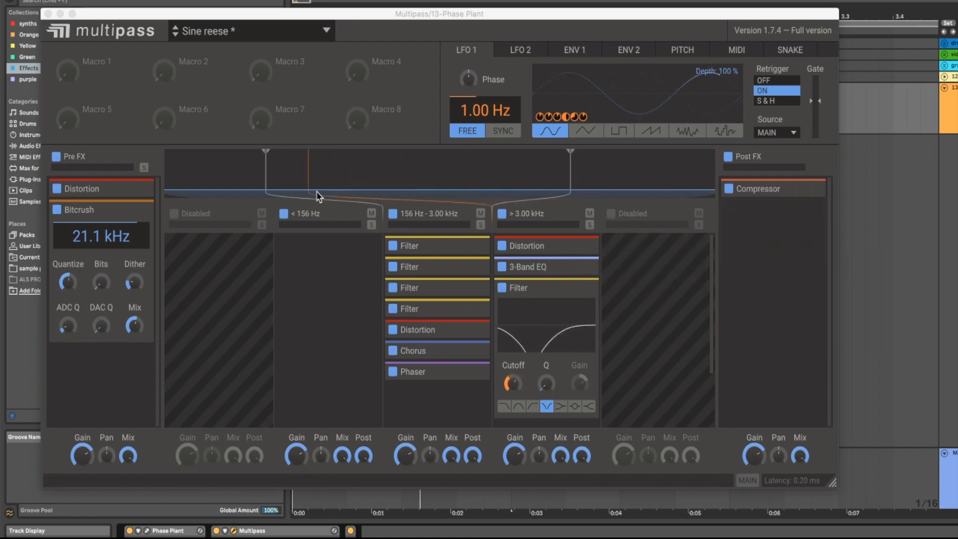
pyautogui.click(48, 14)
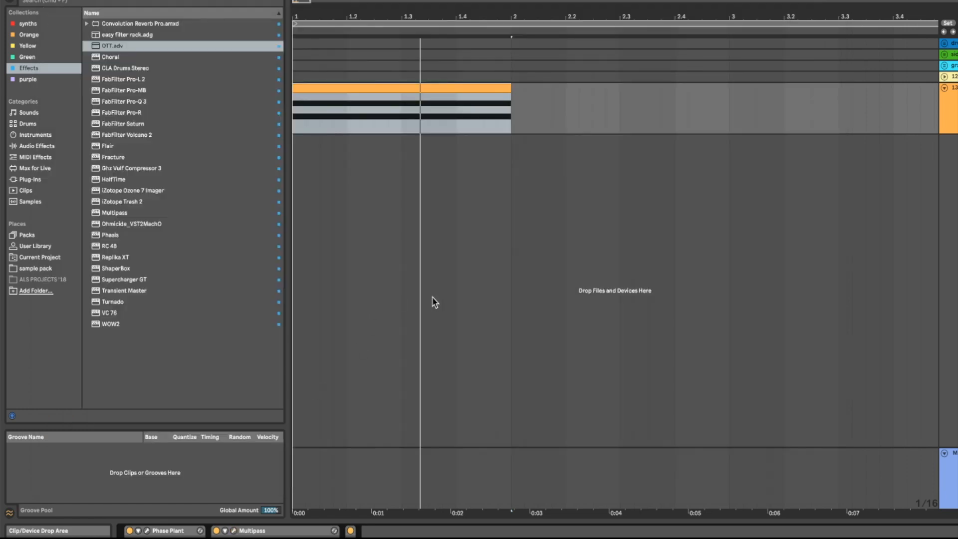